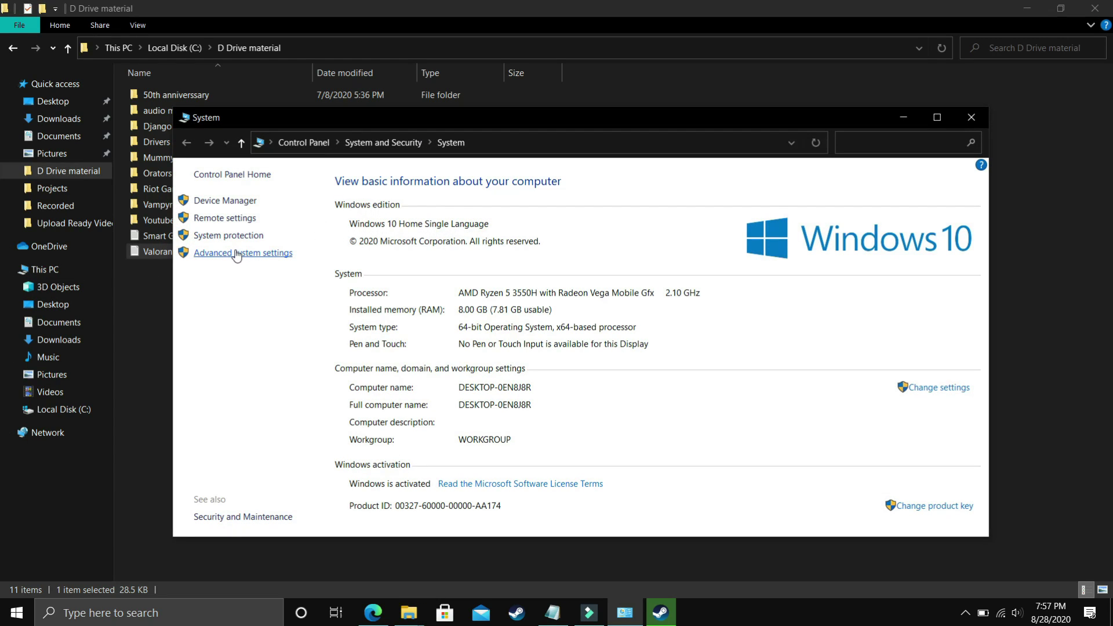
Open the Virtual Memory settings through the performance options of the advanced system settings.
left_click(240, 253)
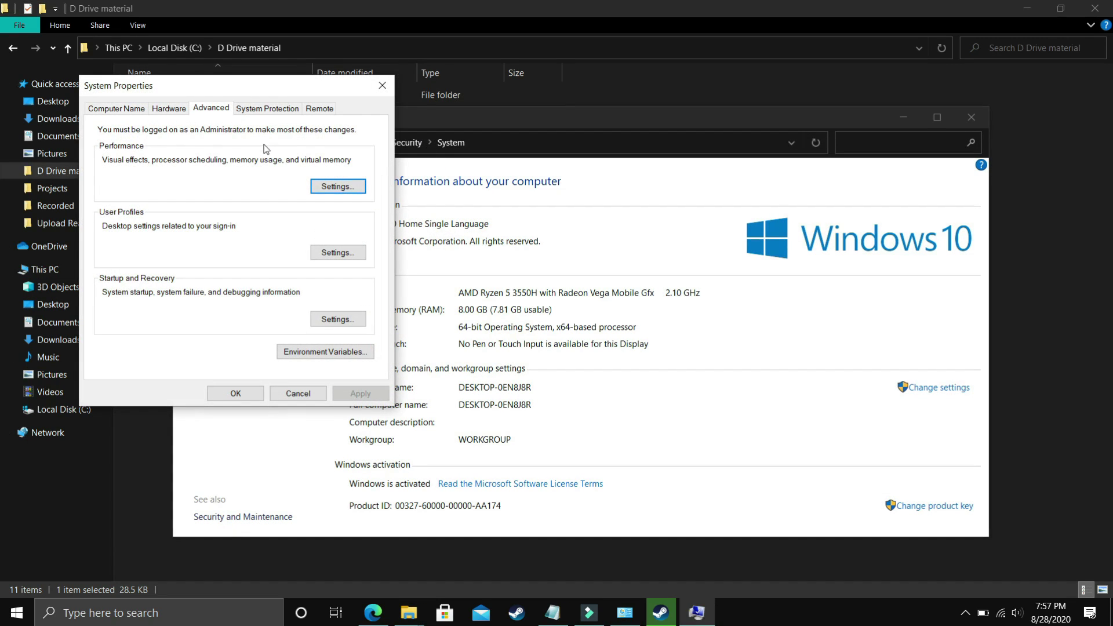
left_click(338, 186)
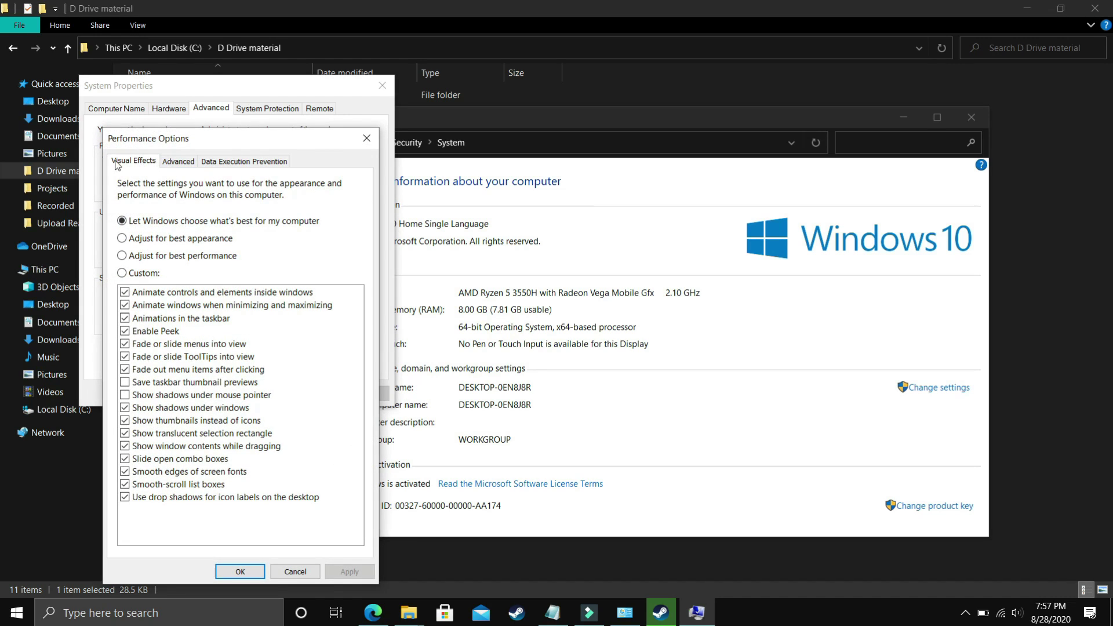
left_click(183, 168)
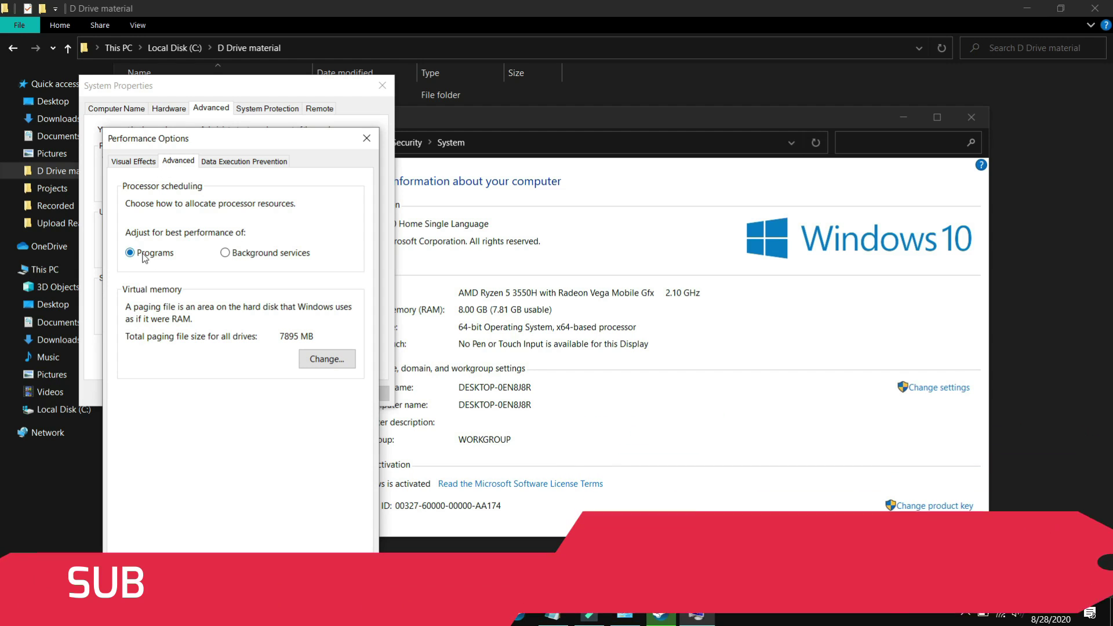
left_click(326, 358)
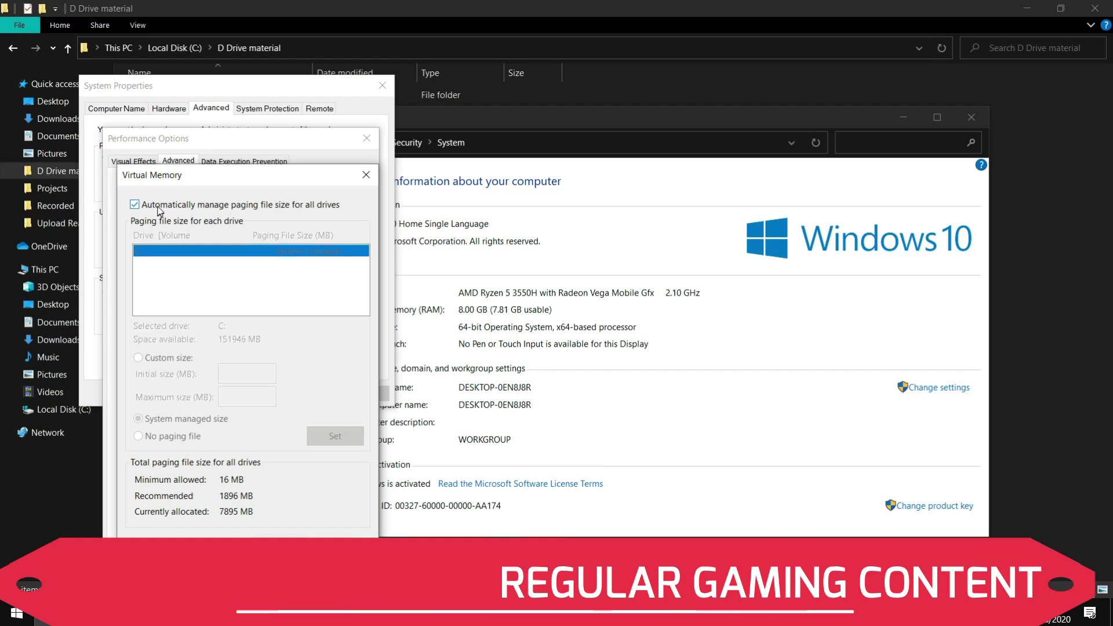
Turn off automatic paging file management and give drive C a custom initial size of 1896 MB.
left_click(136, 205)
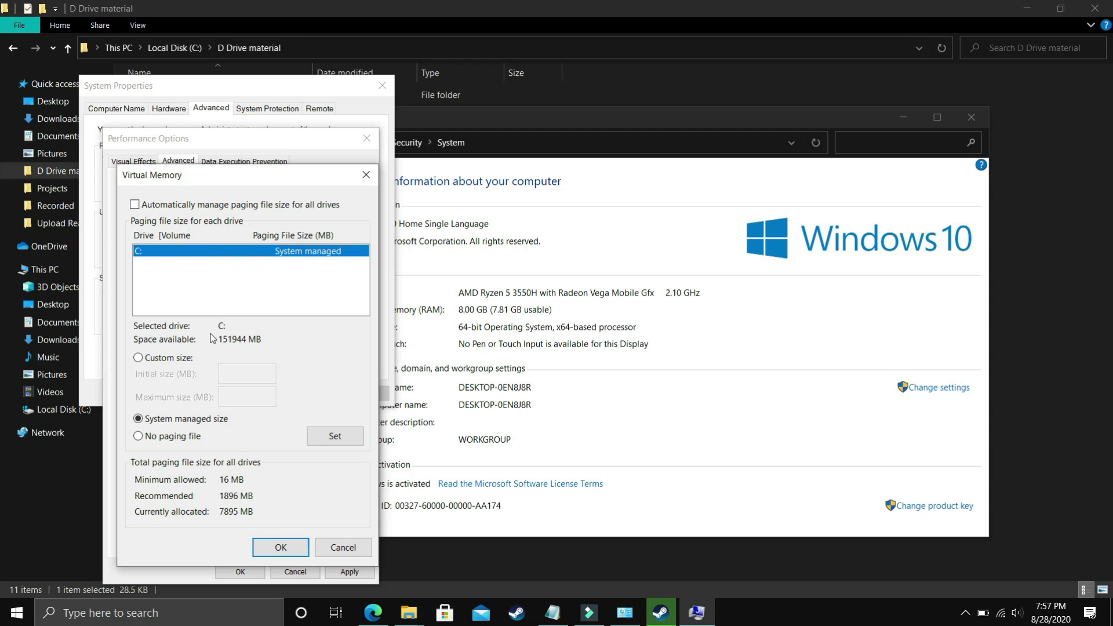
left_click(156, 359)
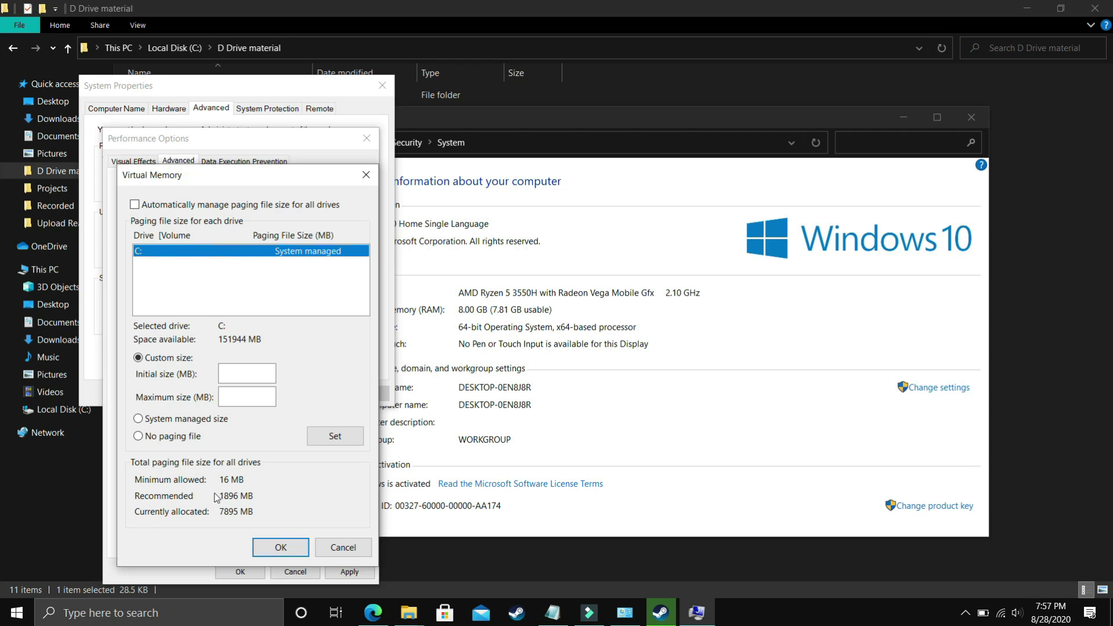
left_click(235, 371)
type("1896")
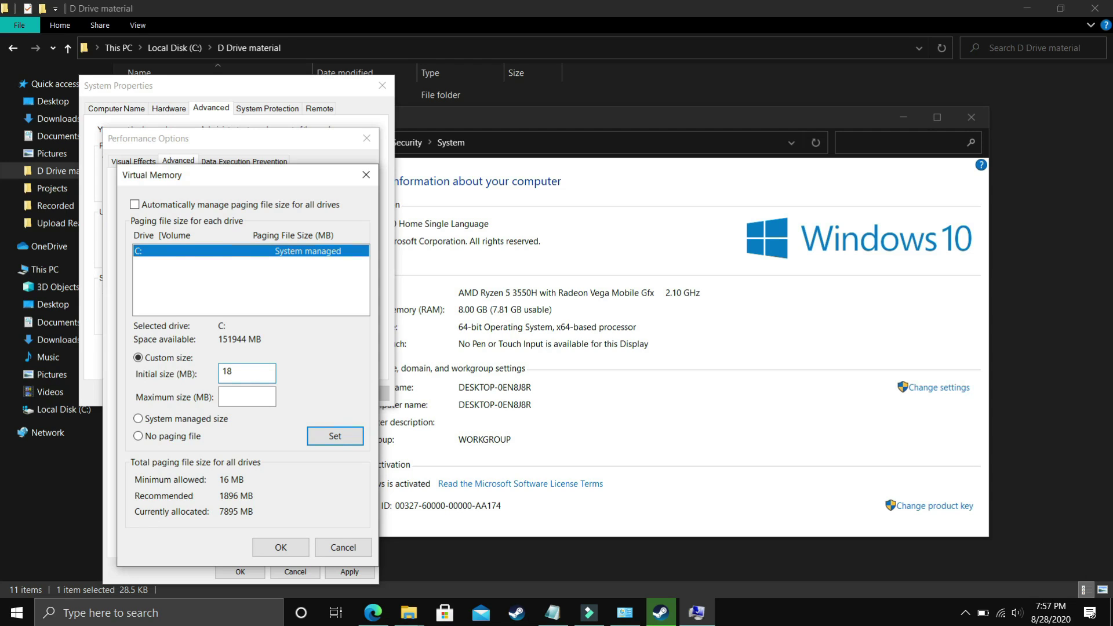
Calculate 8 × 1024 in Calculator and set the paging file's maximum size to 8192 MB.
left_click(244, 396)
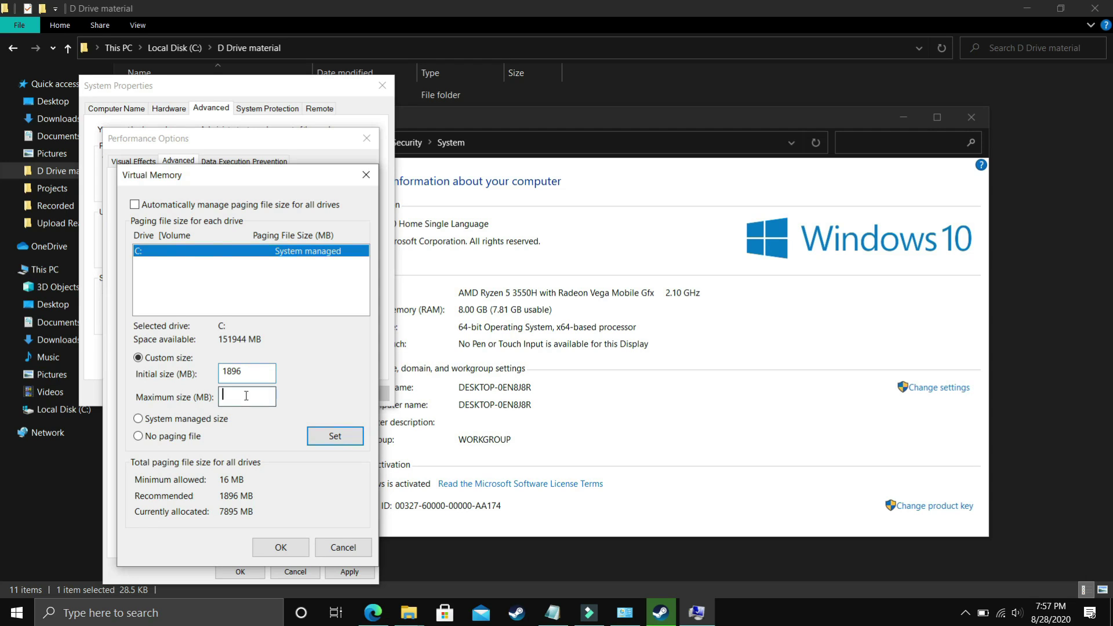
left_click(142, 614)
type("ca")
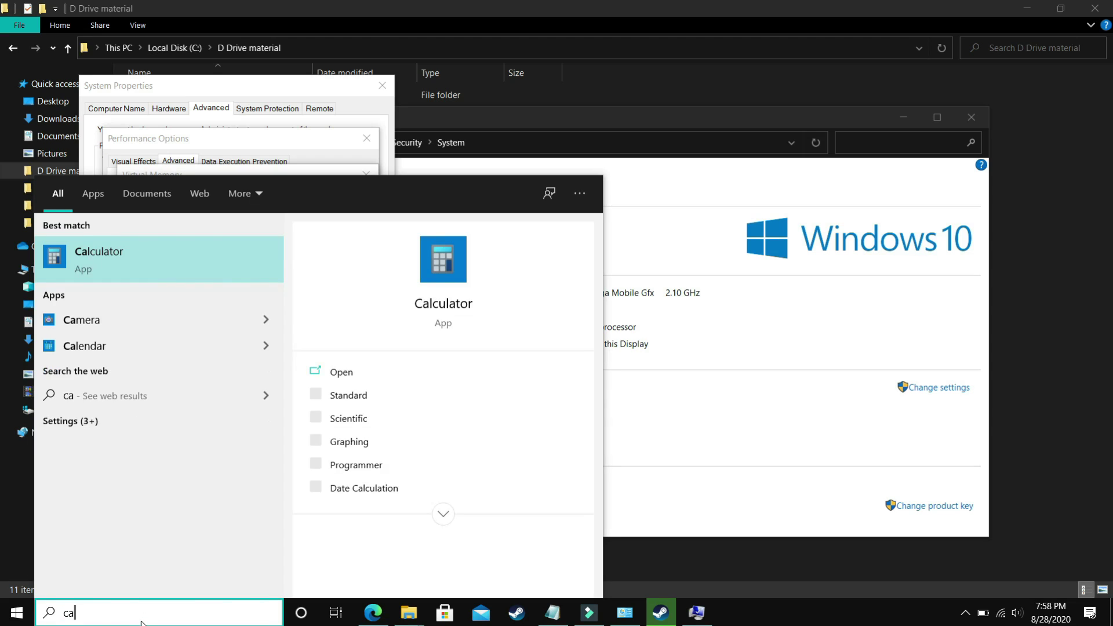
key("Return")
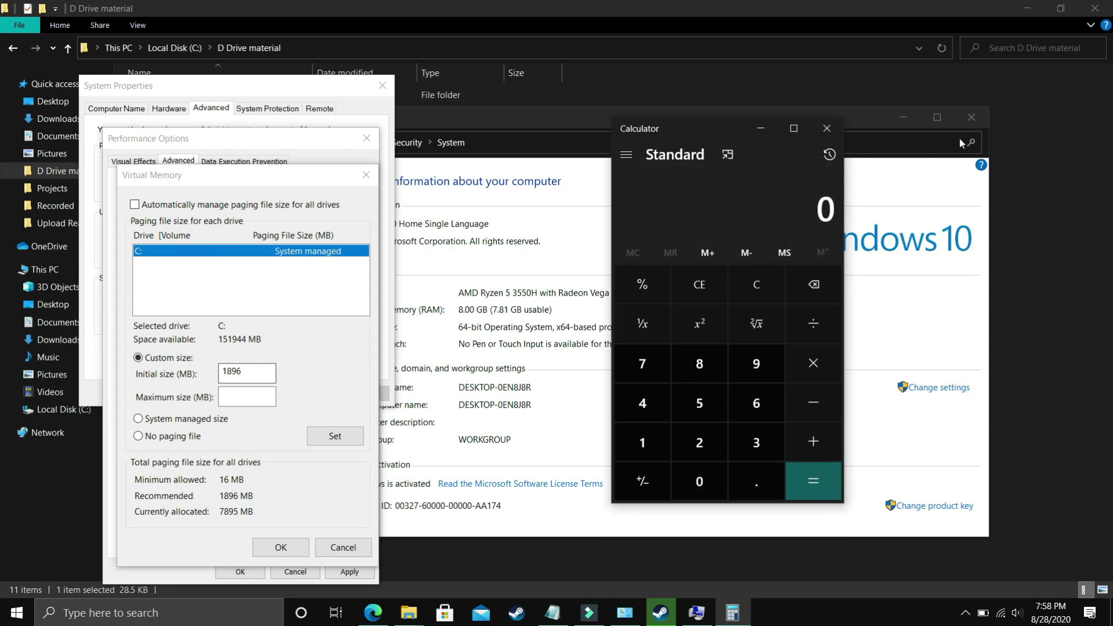
type("8*1024")
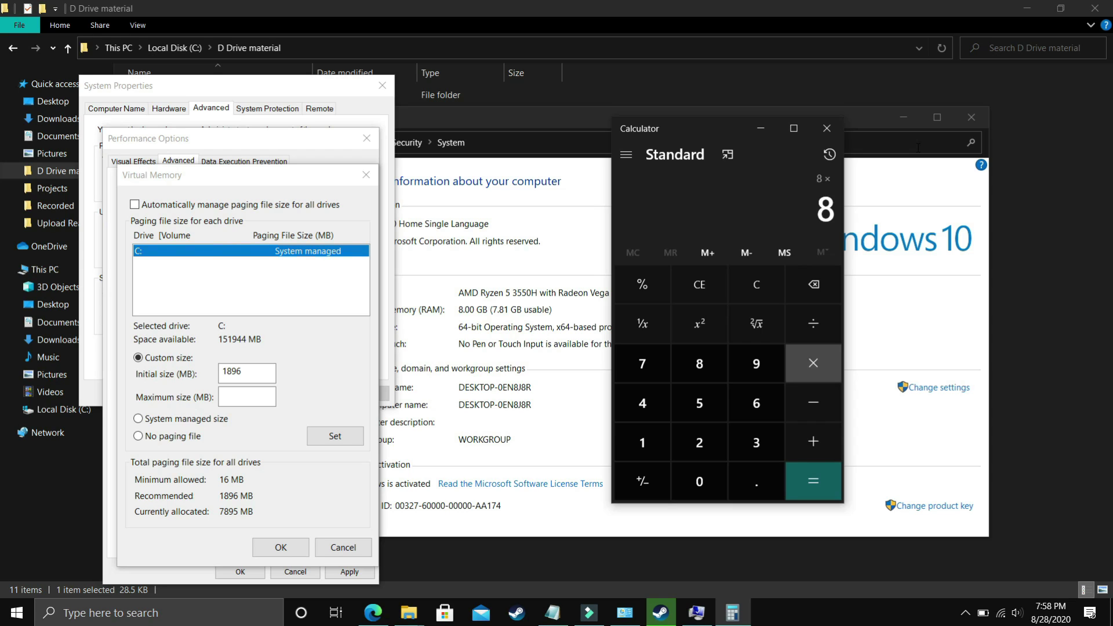
key("Return")
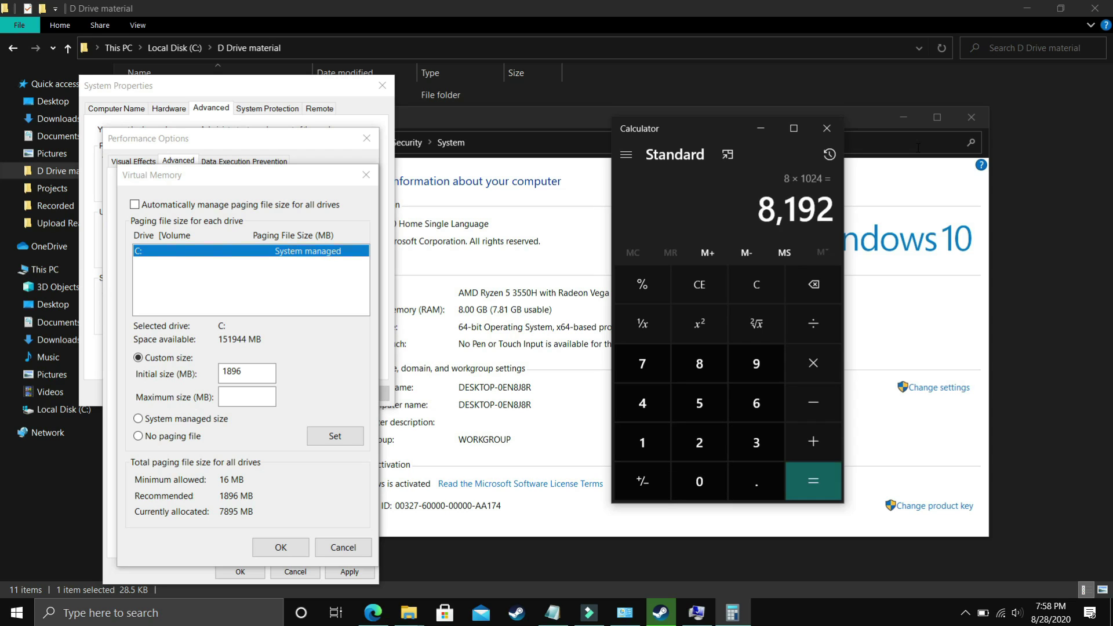
left_click(247, 397)
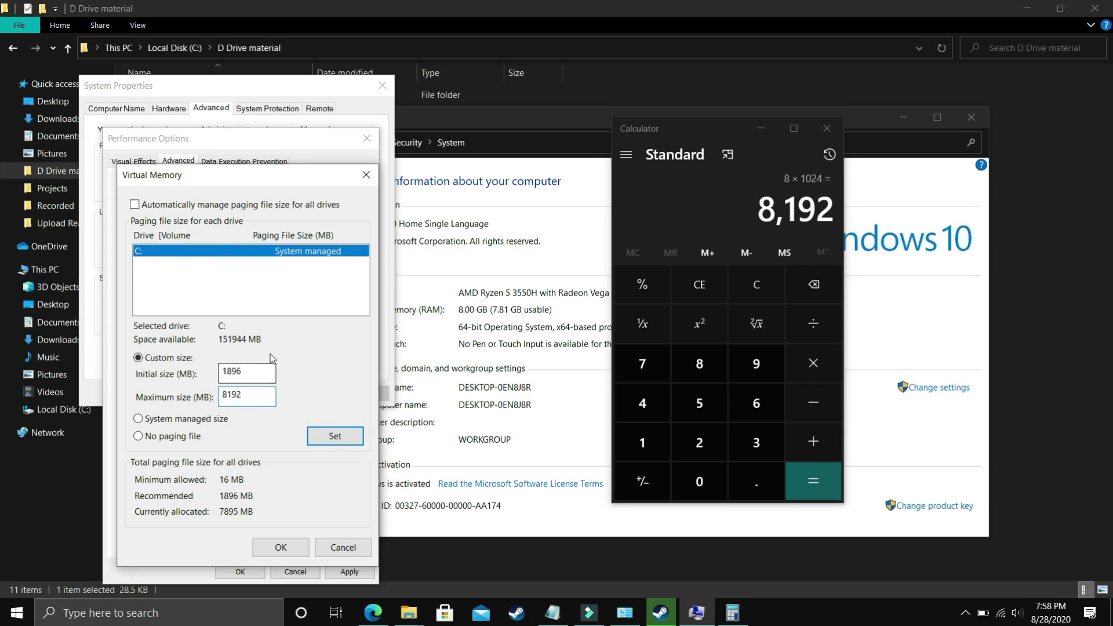
Calculate the maximum paging sizes for other RAM amounts in Calculator: 16 × 1024, 32 × 1024 and 12 × 1024.
left_click(757, 277)
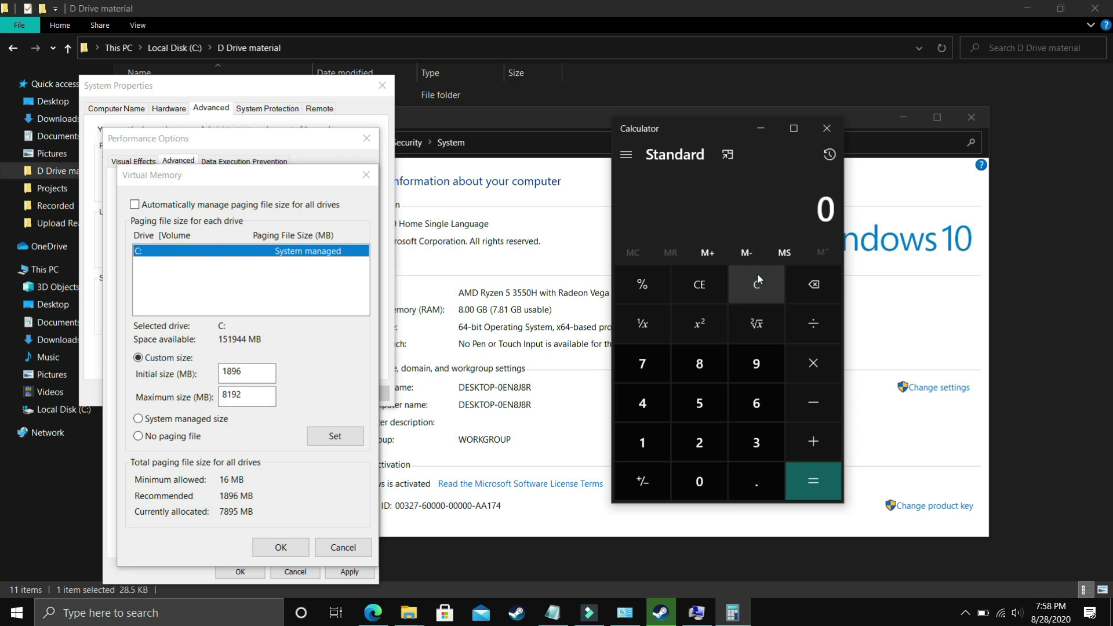
type("16*1024")
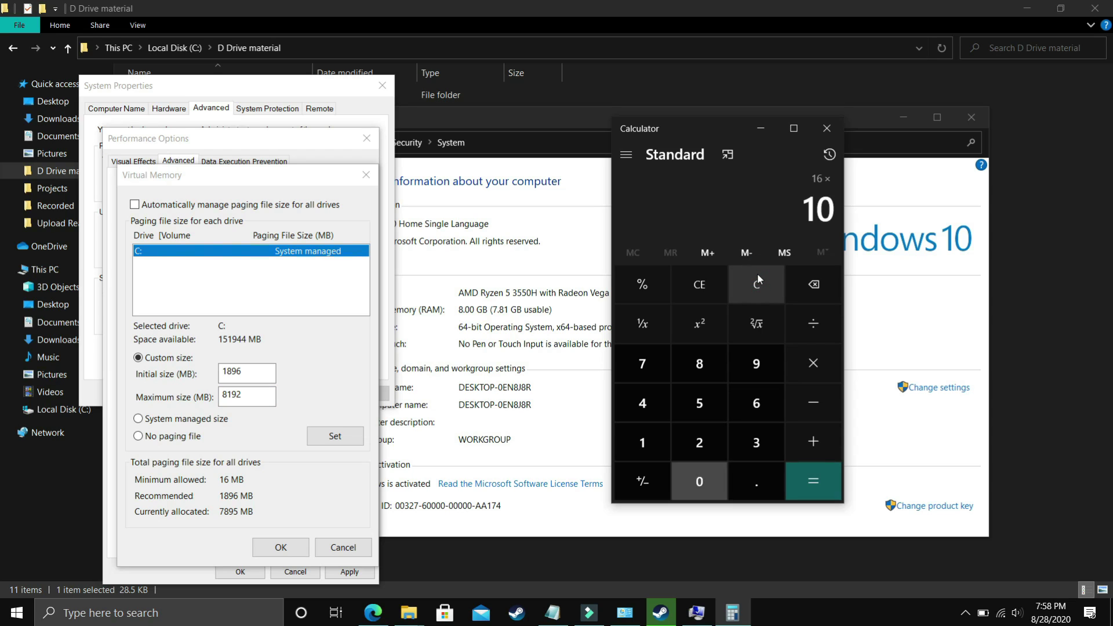
key("Return")
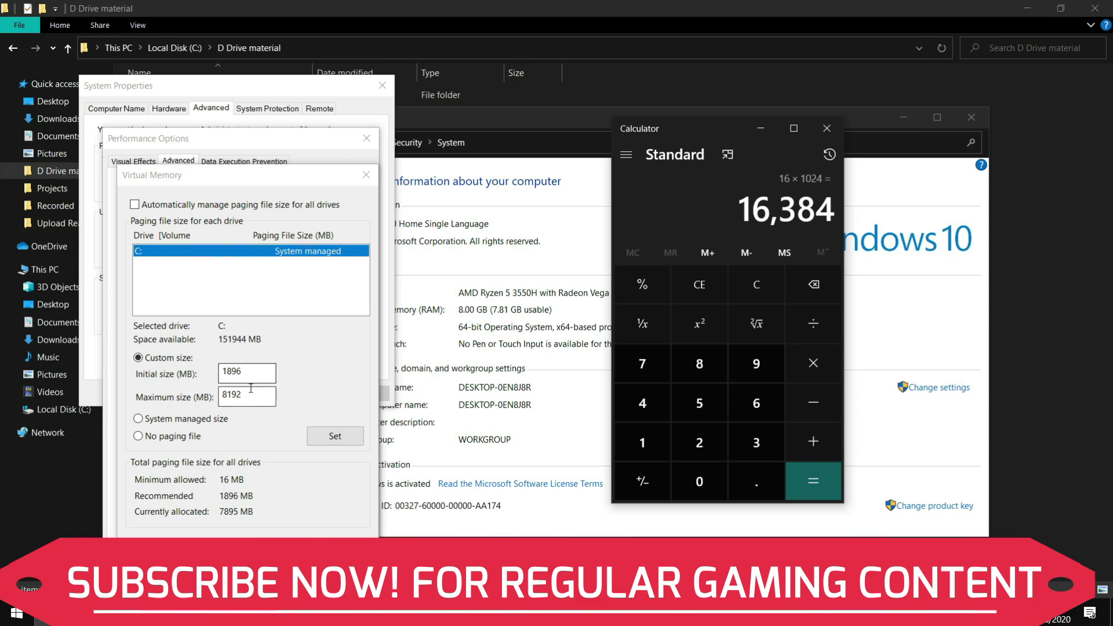
left_click(761, 297)
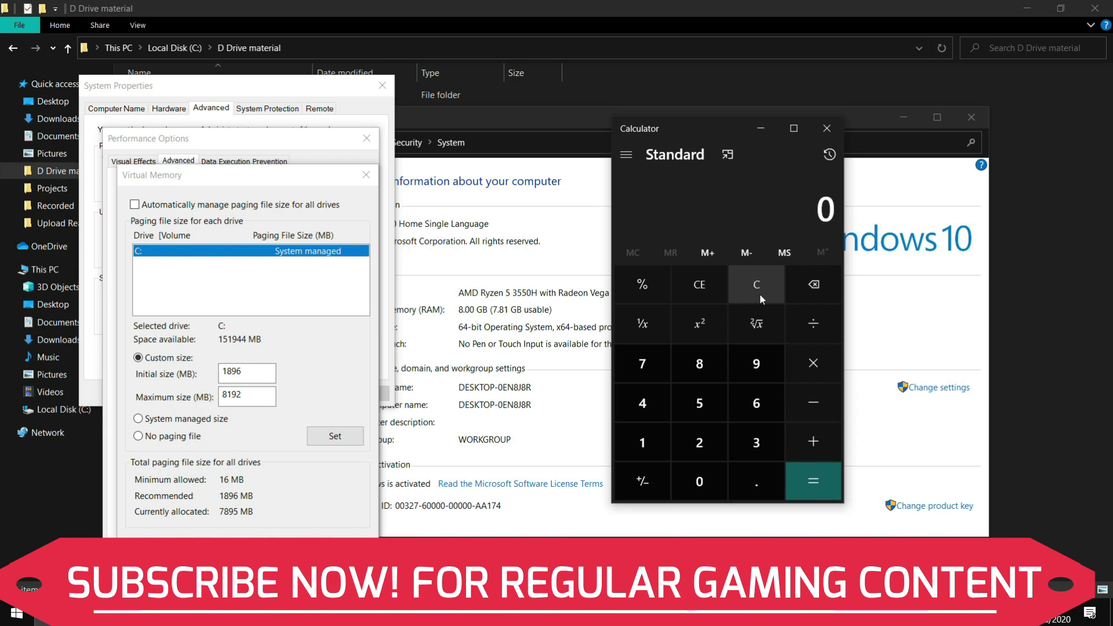
type("32*1024")
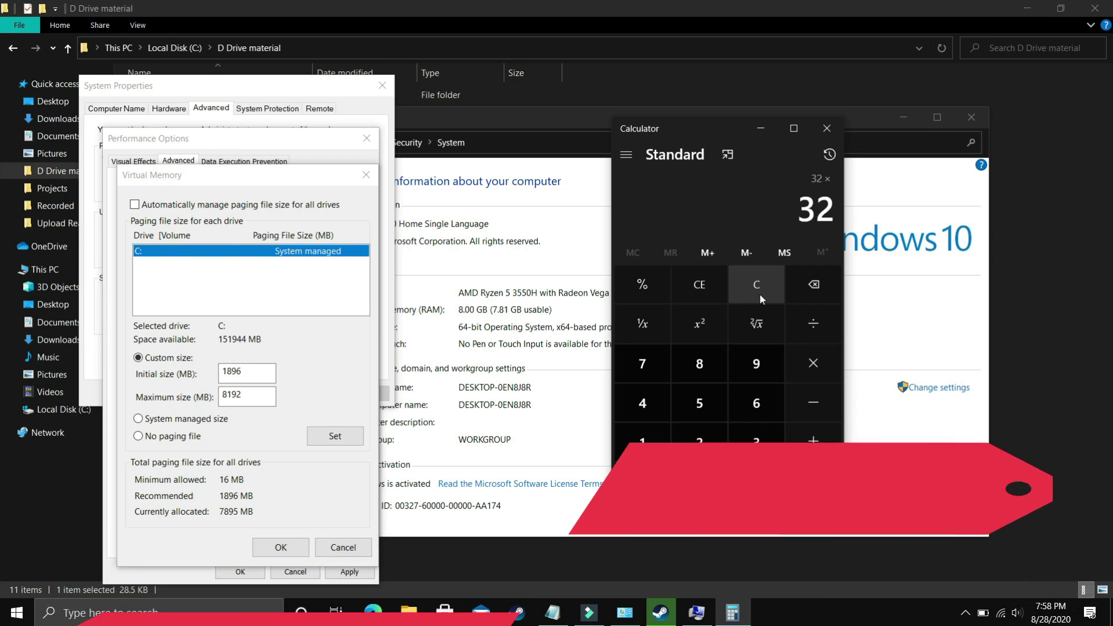
key("Return")
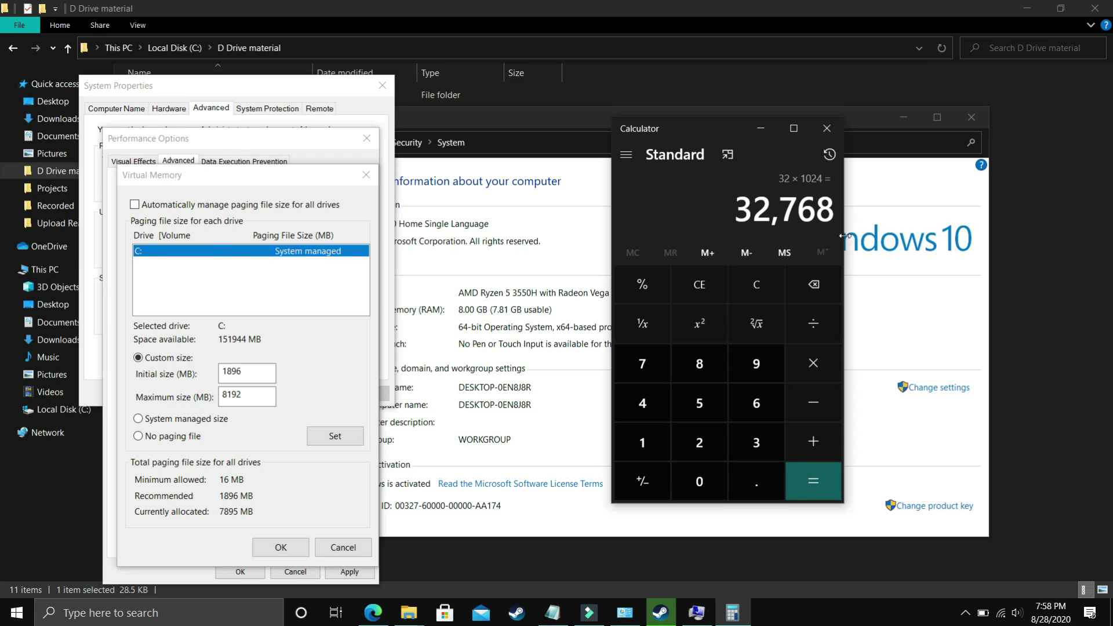
key("BackSpace")
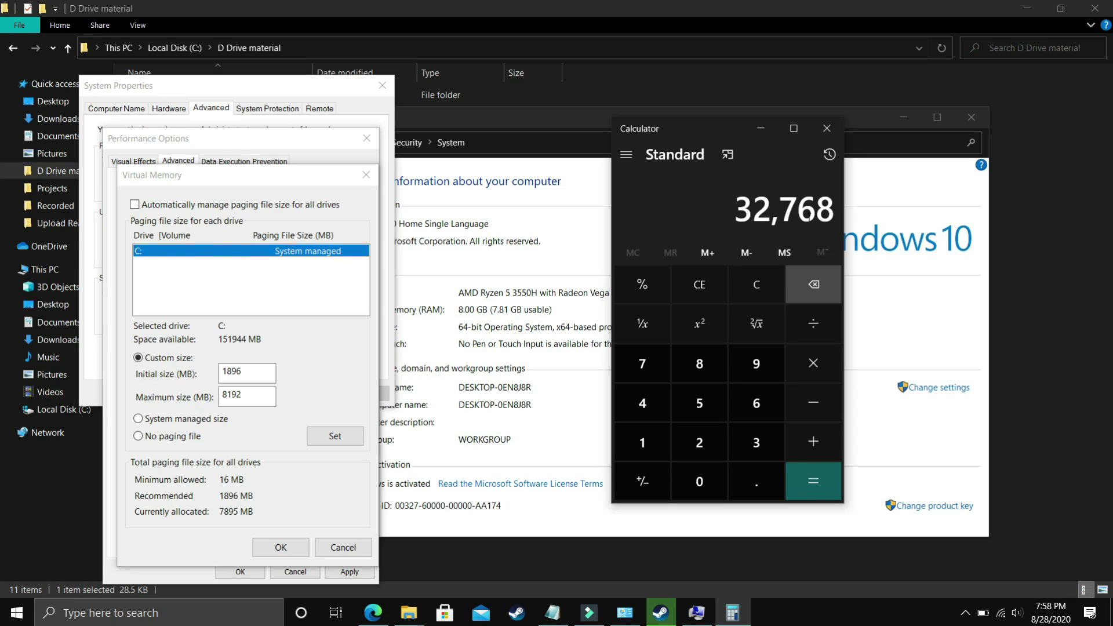
left_click(756, 283)
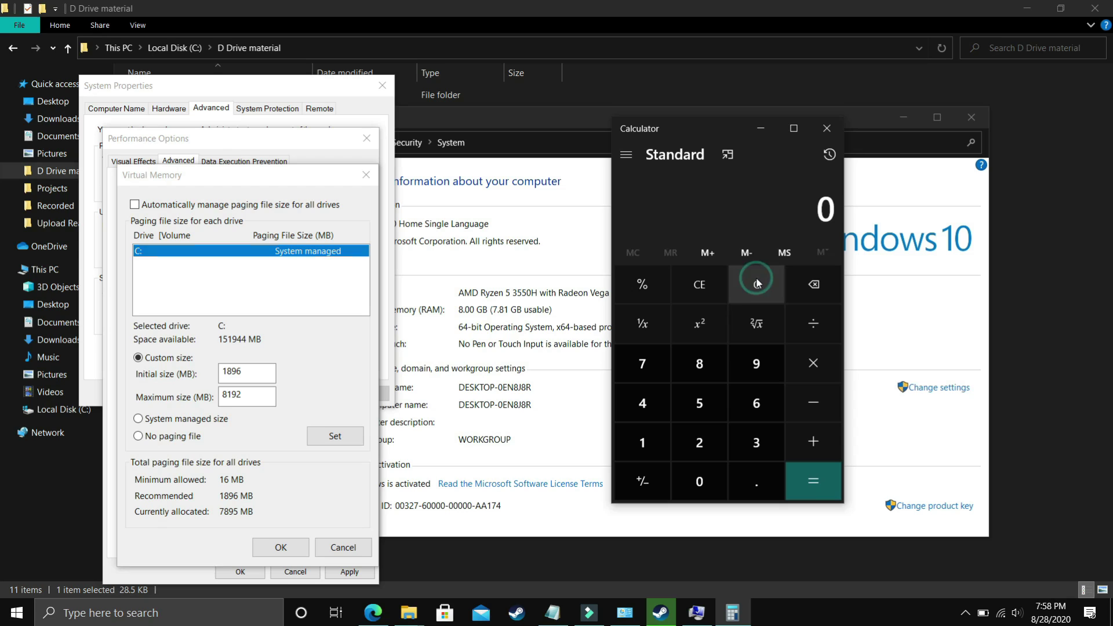
type("12*1024")
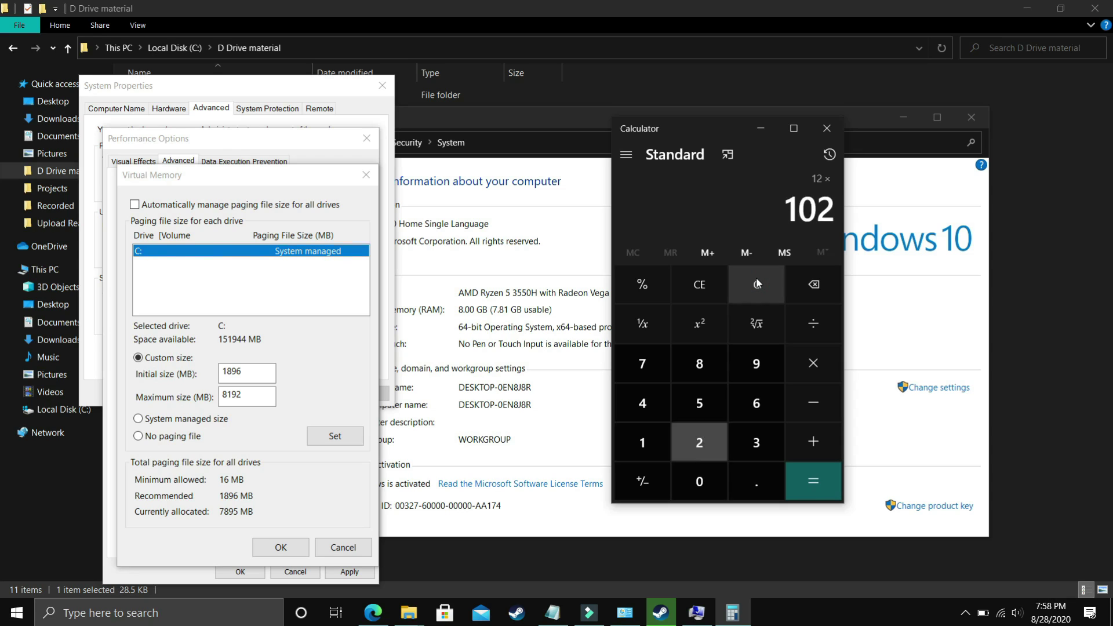
key("Return")
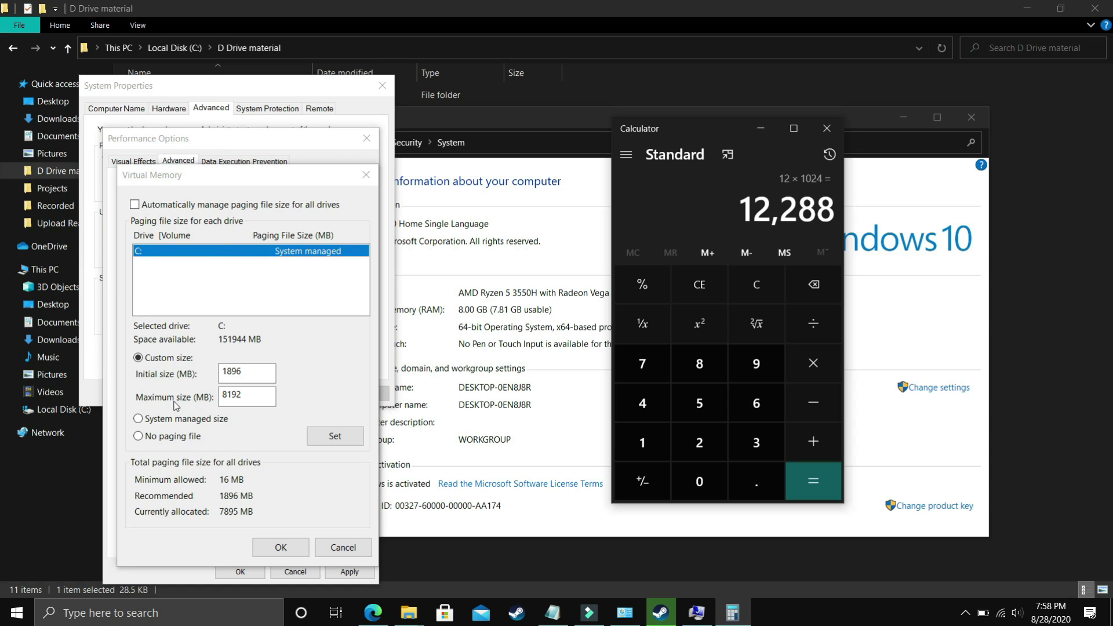
Confirm the virtual memory settings, acknowledge the restart notice and apply the performance options.
left_click(299, 552)
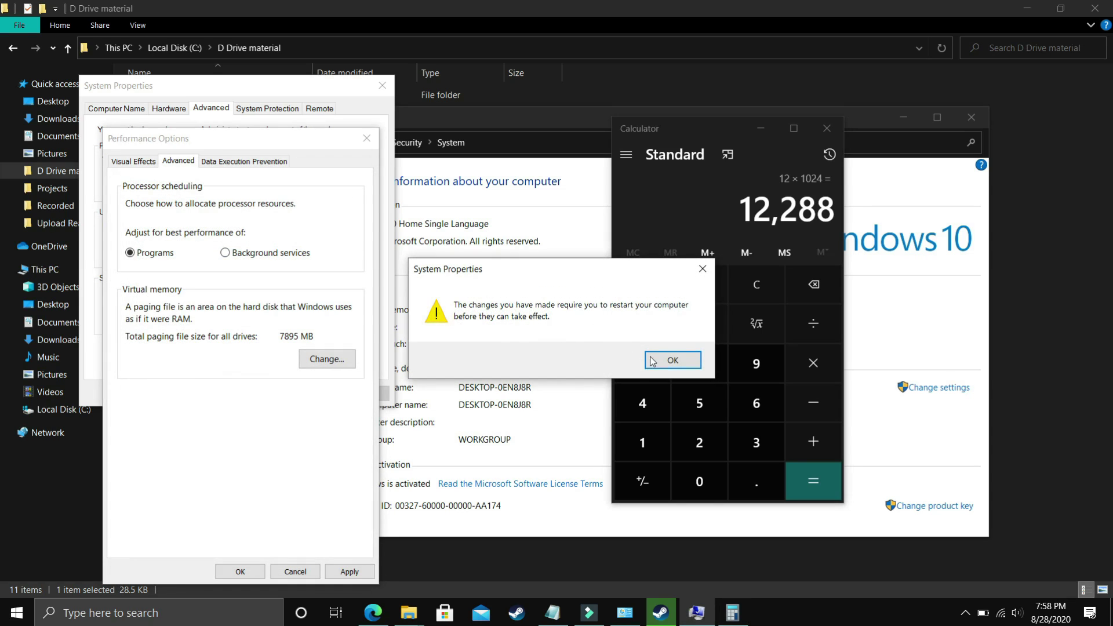
left_click(651, 361)
left_click(343, 576)
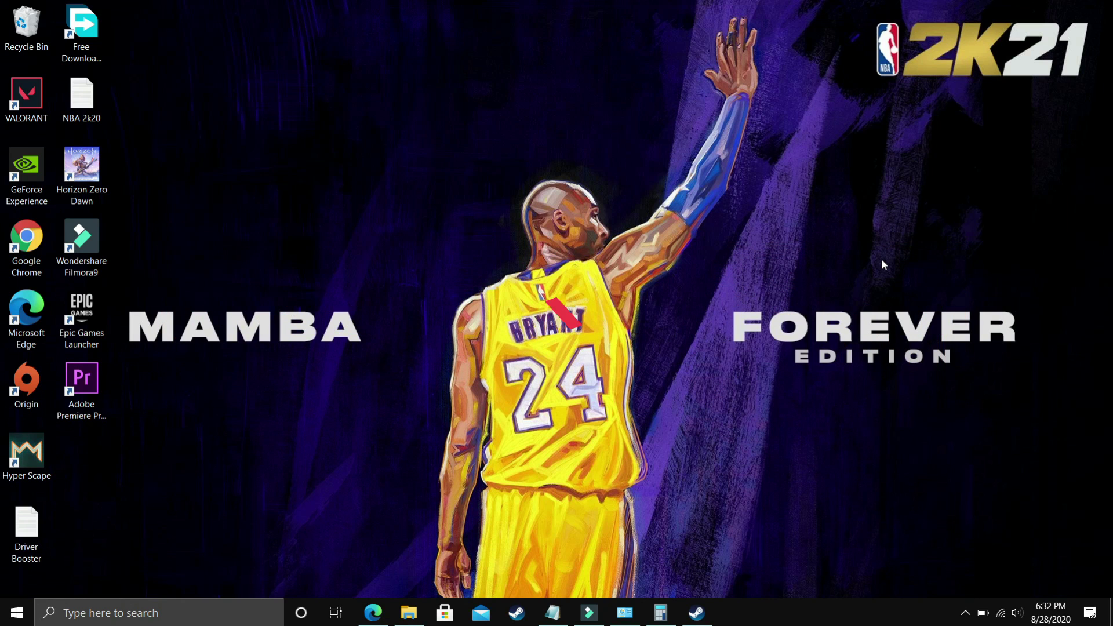
Switch to Steam and verify the integrity of NBA 2K20's game files from its properties.
left_click(696, 613)
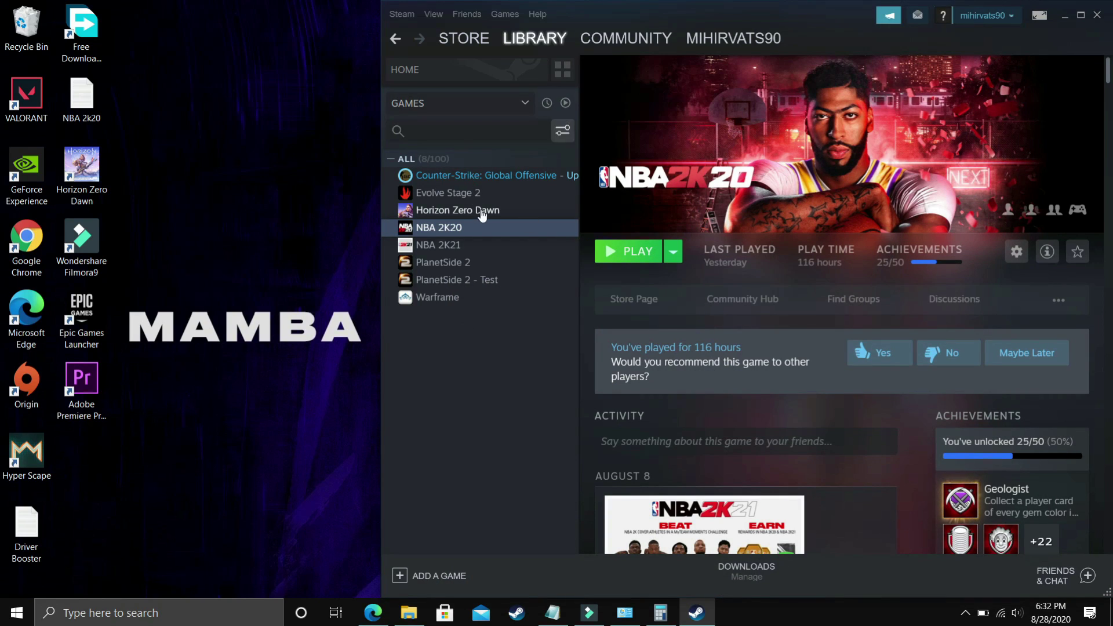
right_click(435, 227)
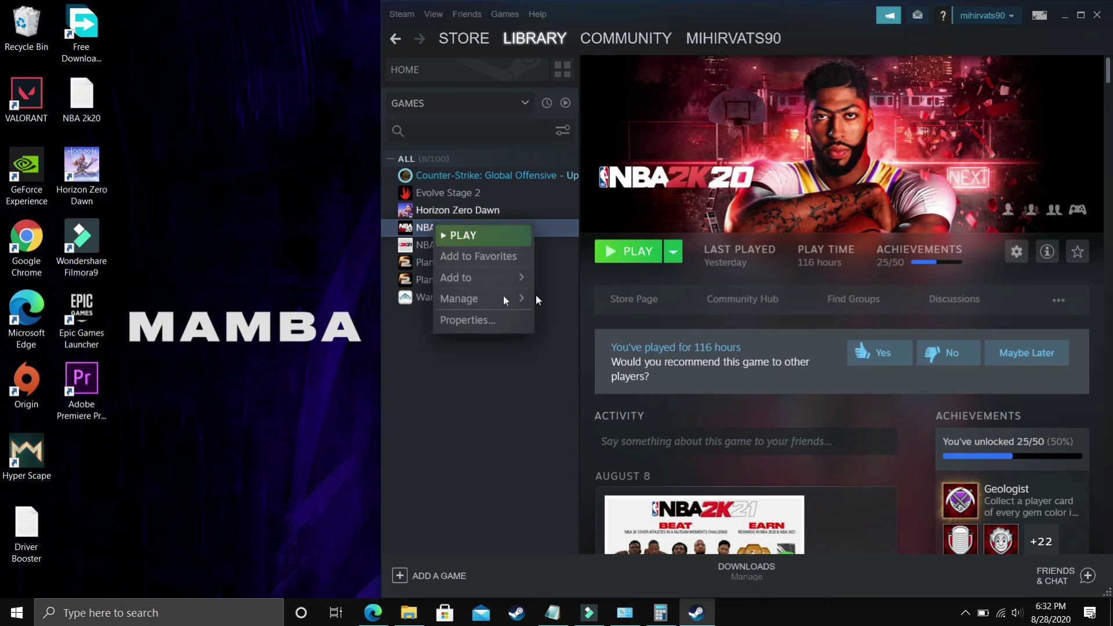
left_click(464, 322)
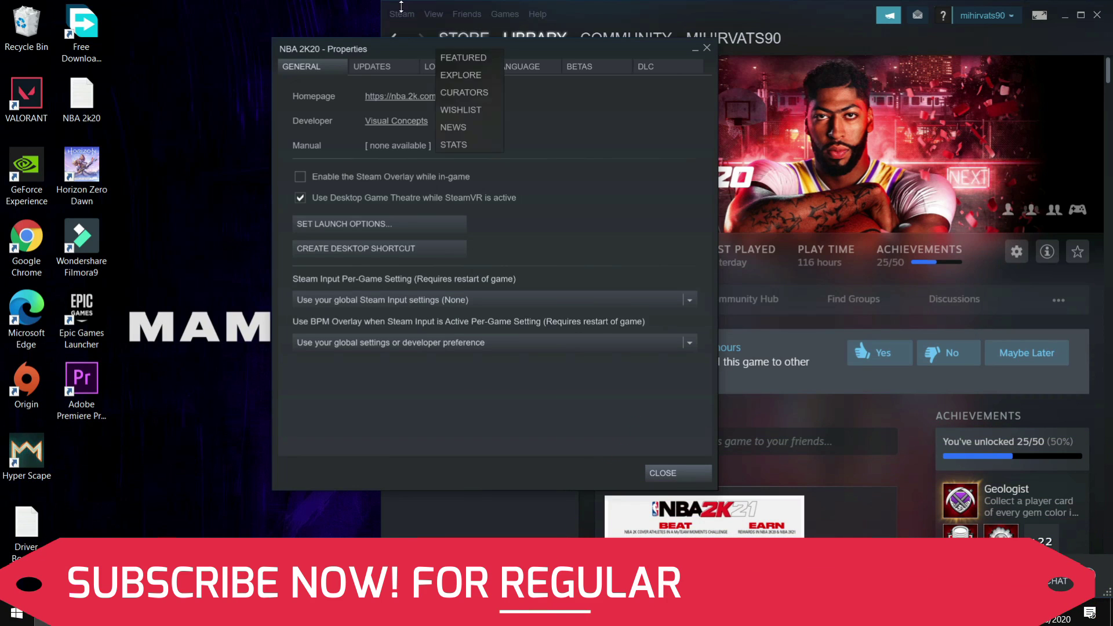
left_click(436, 69)
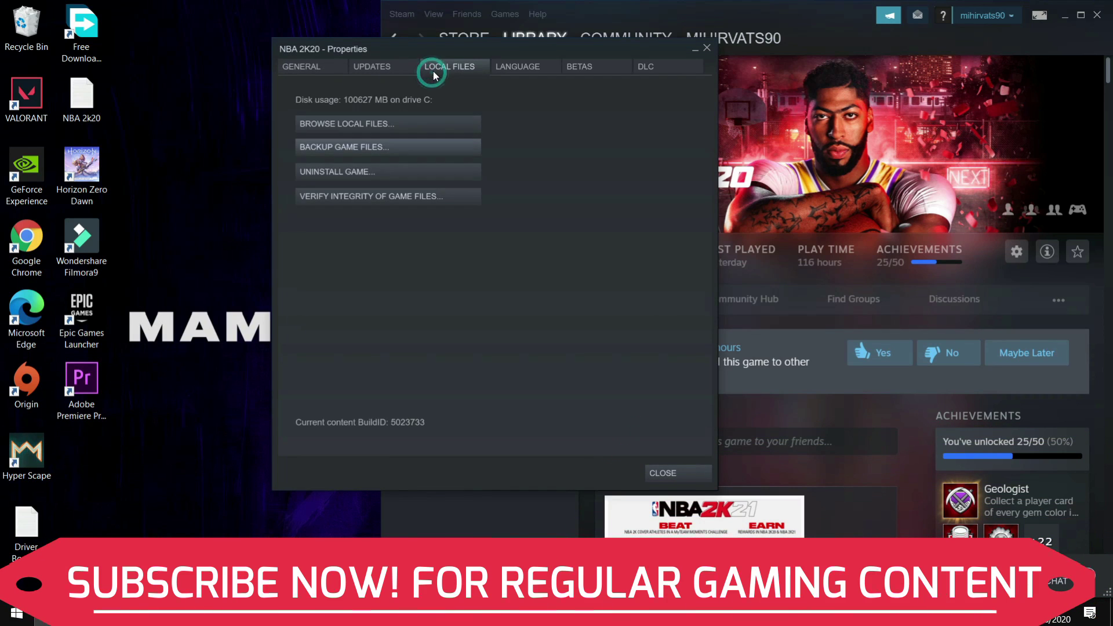
left_click(338, 196)
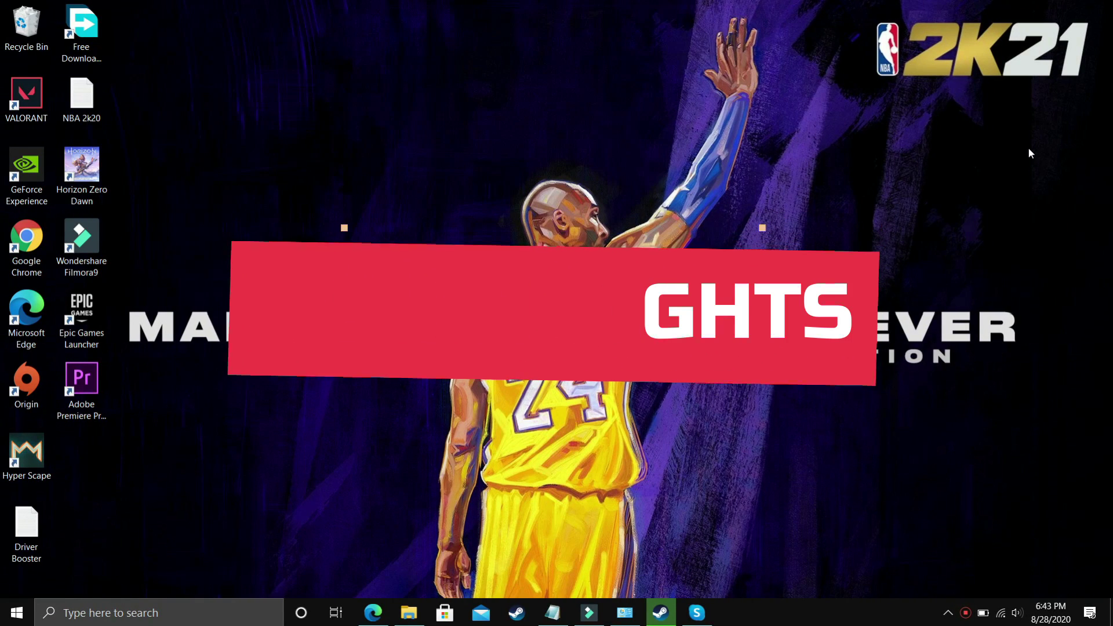
Search Windows for Steam and look at its Run as administrator option without launching it.
left_click(135, 612)
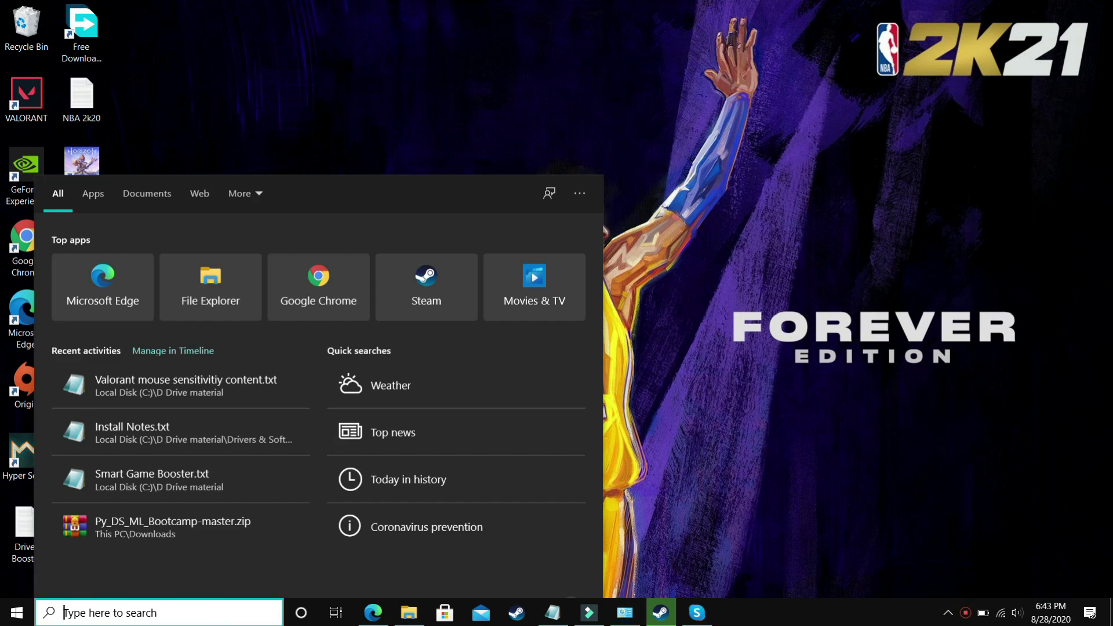
type("steam")
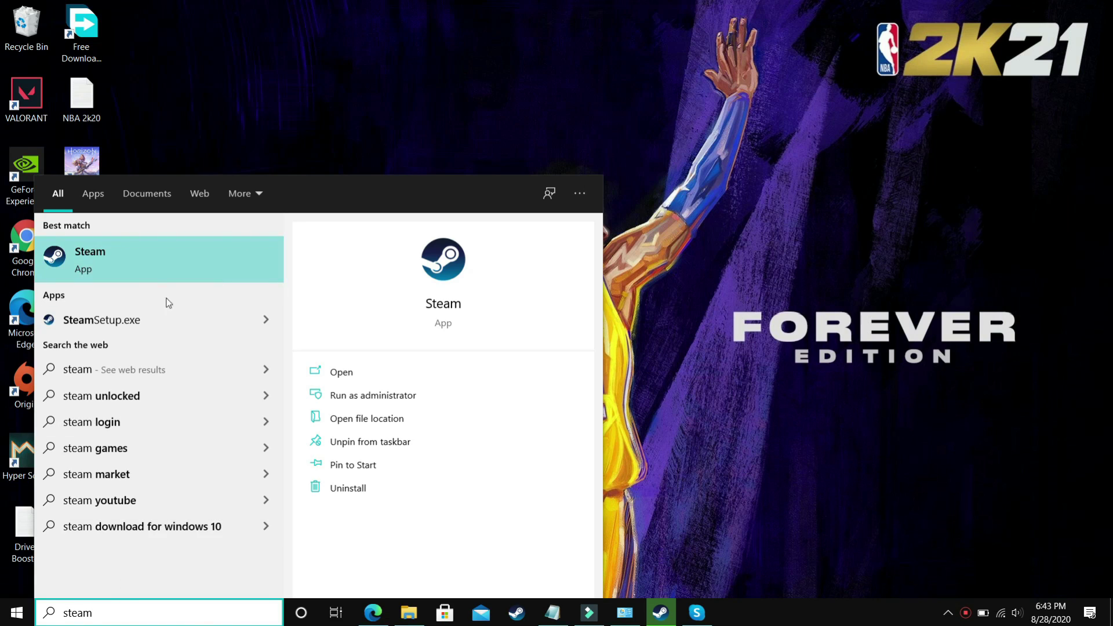
right_click(162, 260)
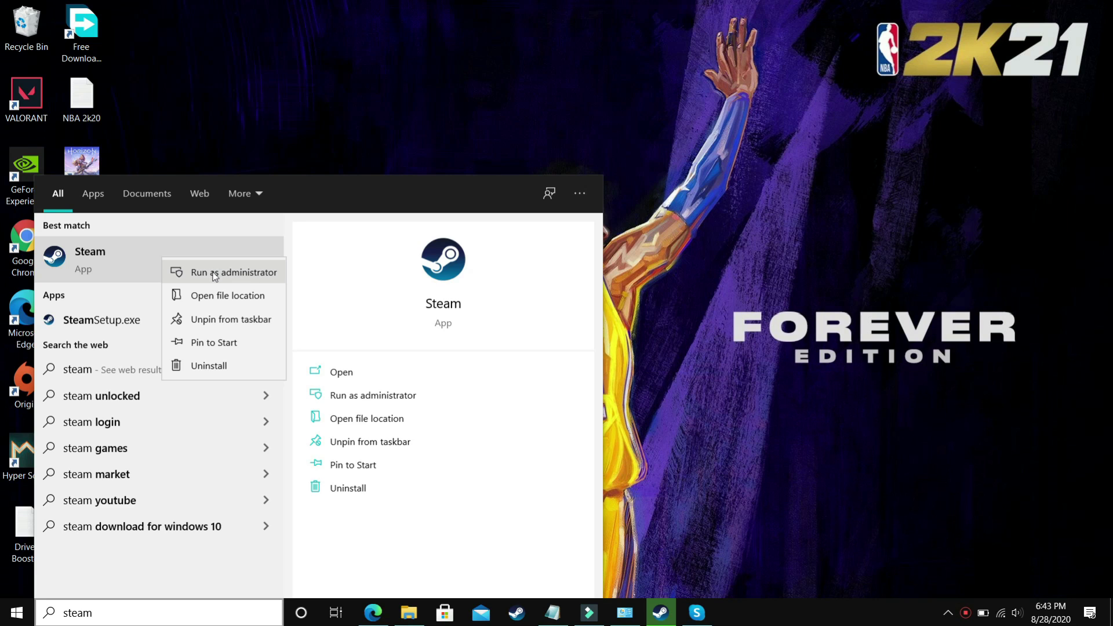
left_click(748, 327)
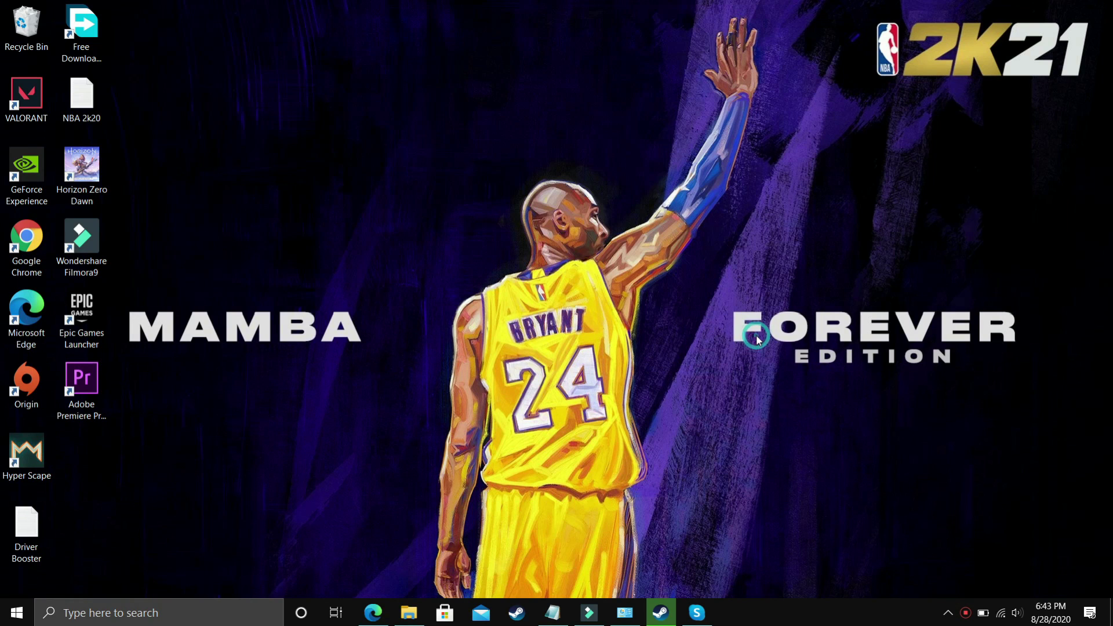
Switch to Steam and browse NBA 2K20's local files from the game's properties.
left_click(672, 617)
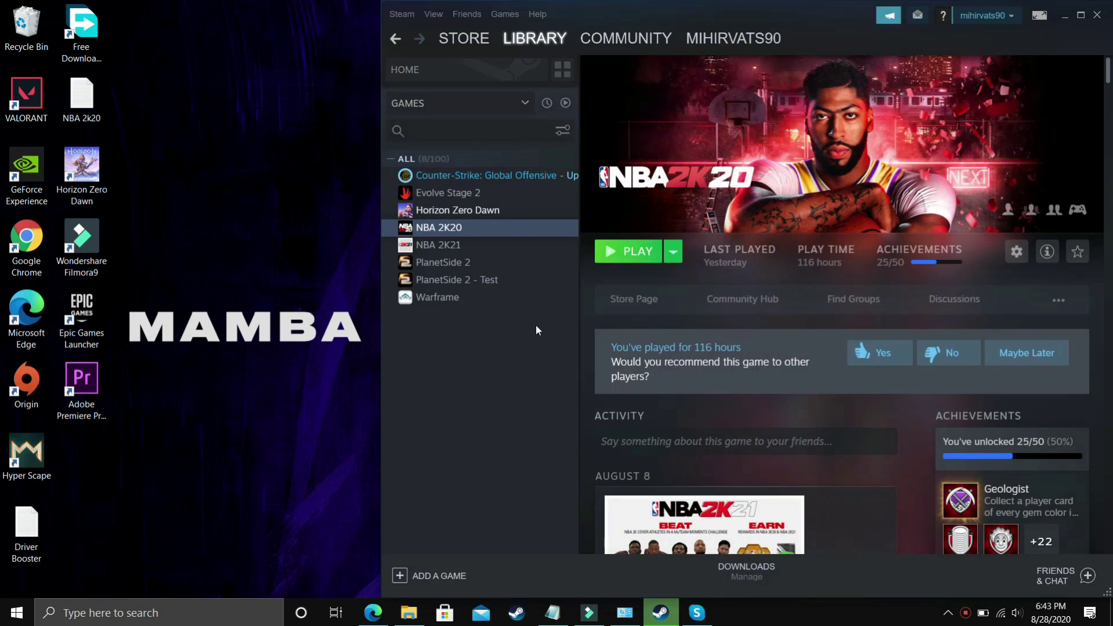
right_click(405, 227)
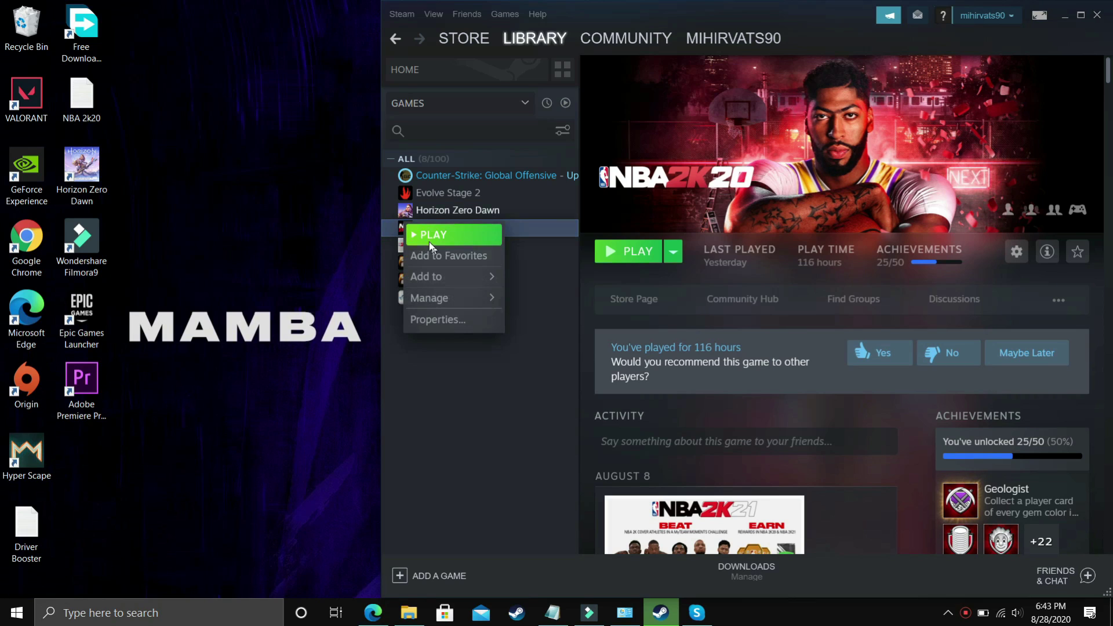
left_click(439, 320)
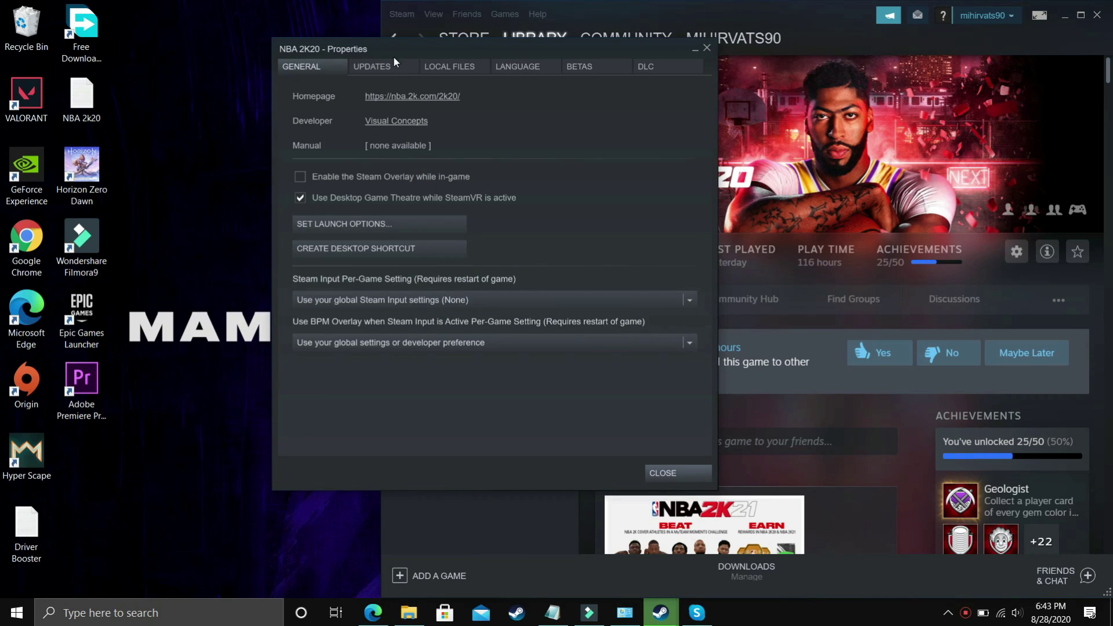
left_click(458, 66)
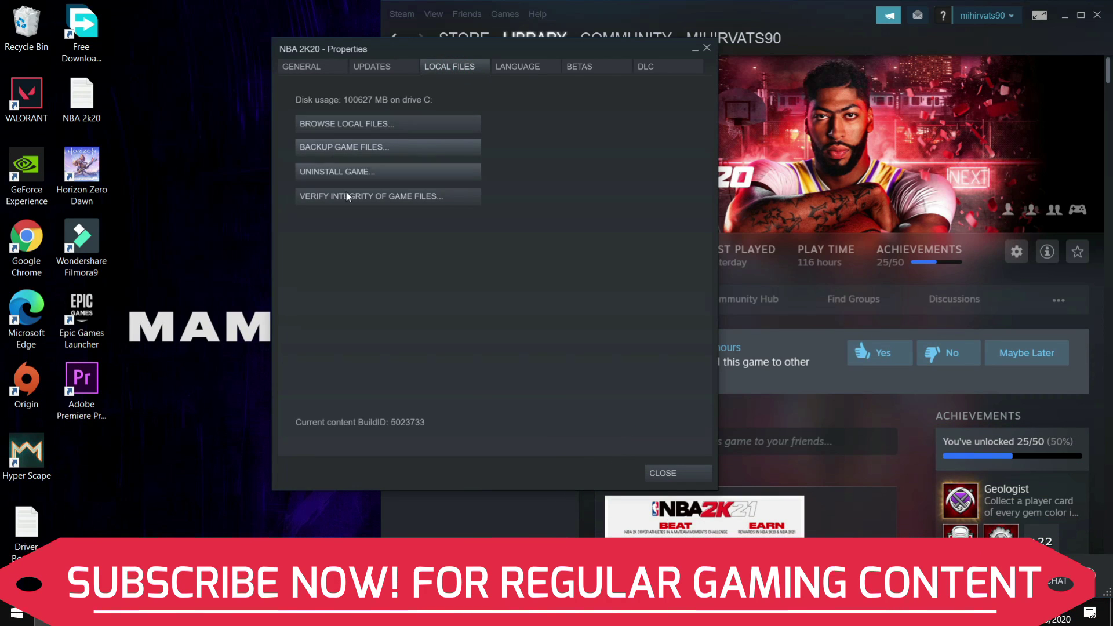
left_click(363, 127)
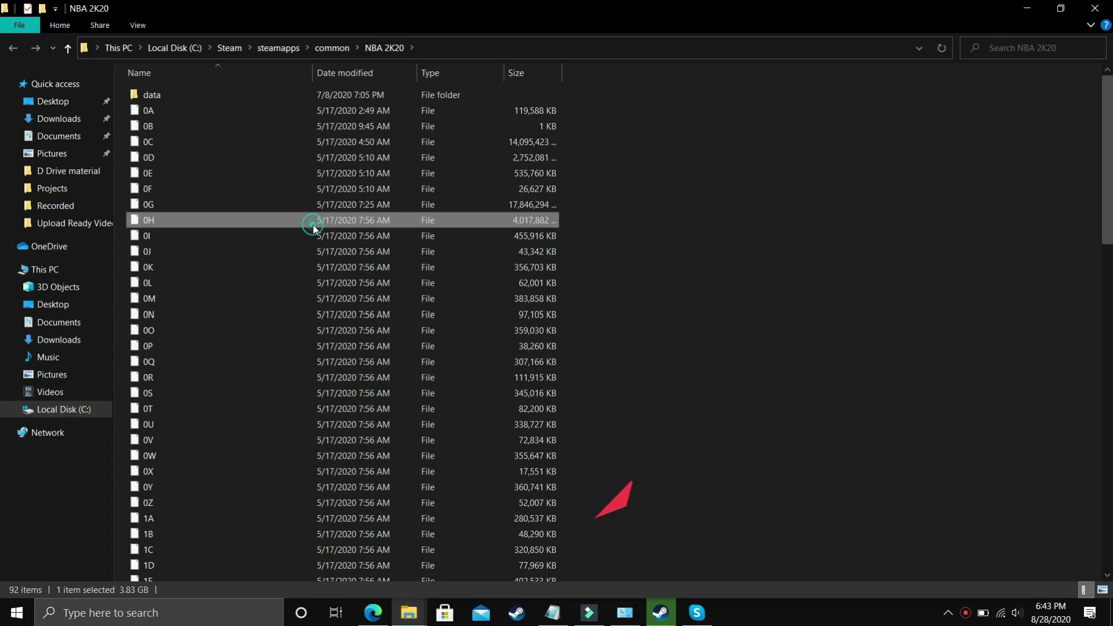
Find the NBA2K20 application in the game folder and open its compatibility properties.
key("n")
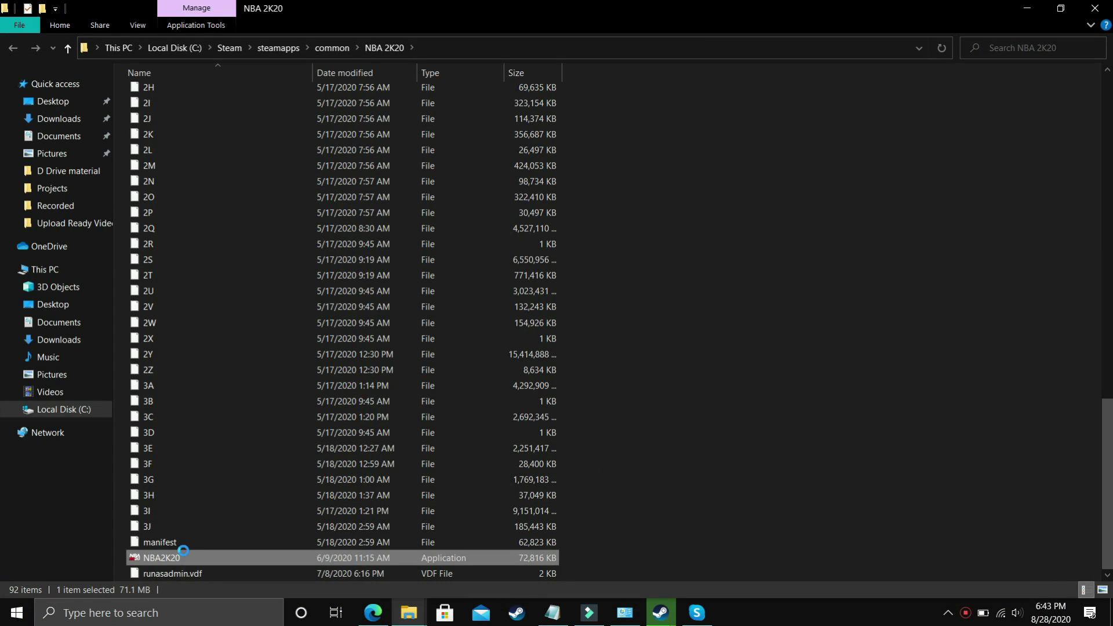
right_click(172, 559)
left_click(235, 539)
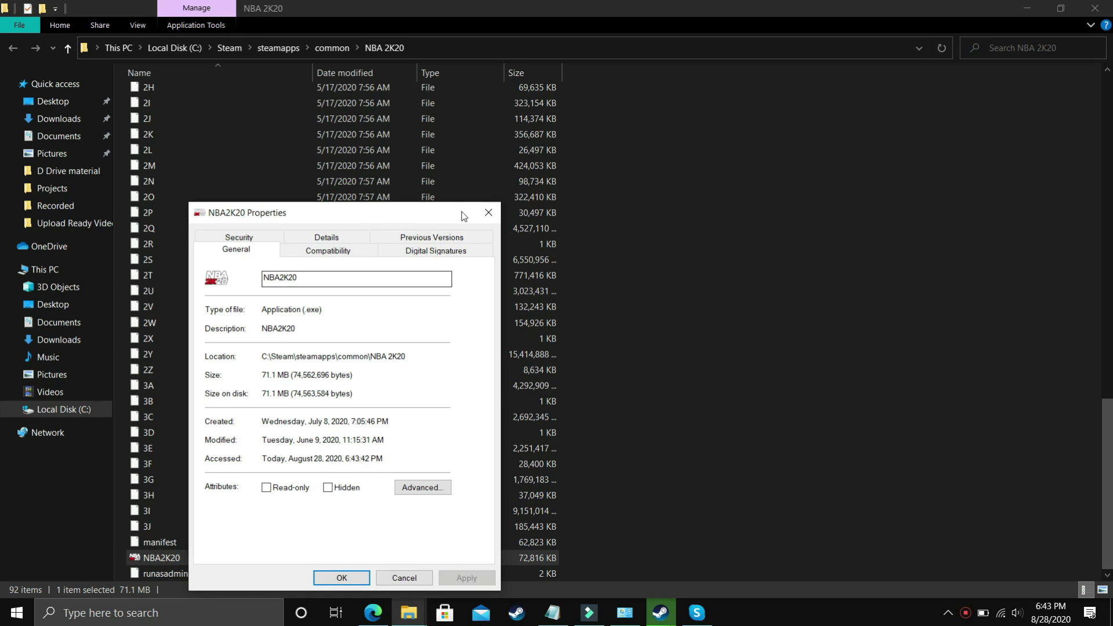
left_click(319, 251)
Leave compatibility mode off, enable Disable fullscreen optimizations and Run this program as an administrator for NBA2K20, and apply the changes.
left_click(251, 350)
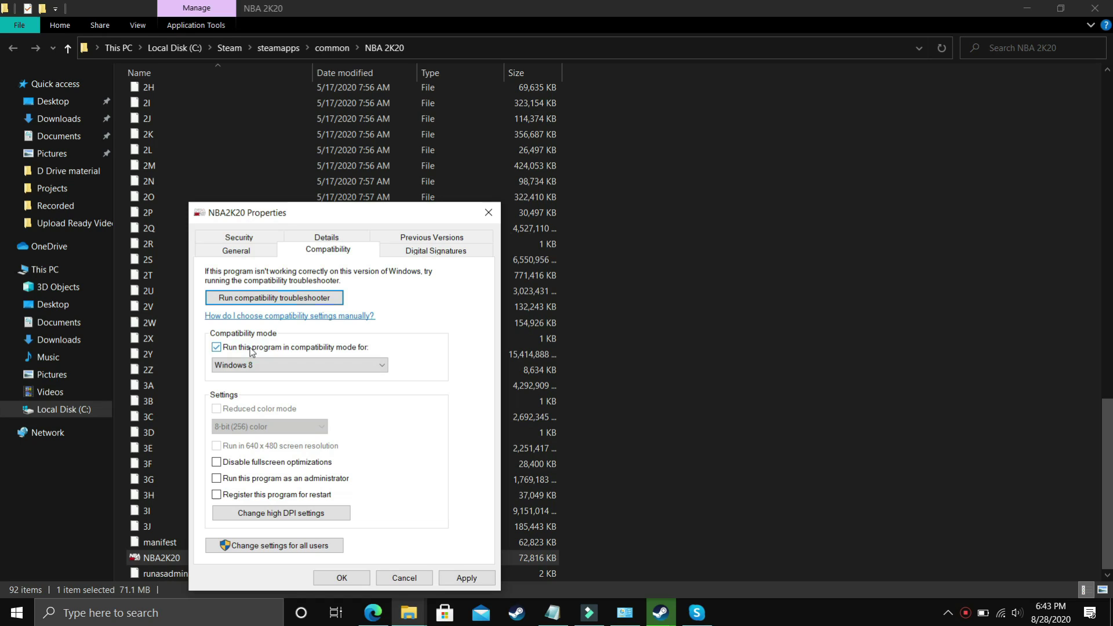
left_click(250, 347)
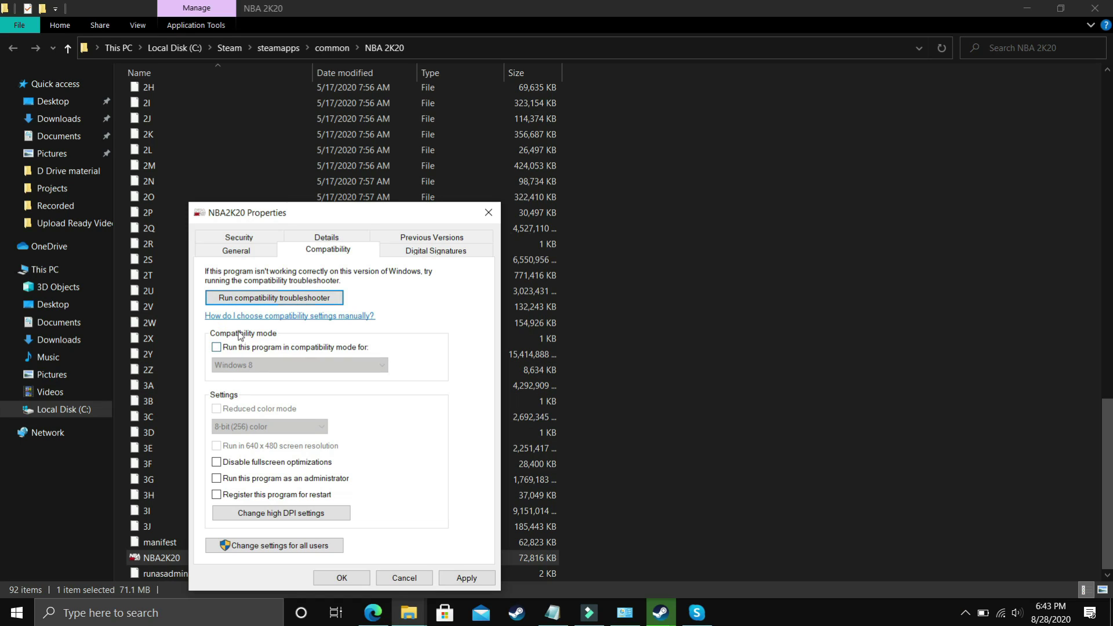
left_click(250, 463)
left_click(244, 479)
left_click(486, 578)
left_click(342, 579)
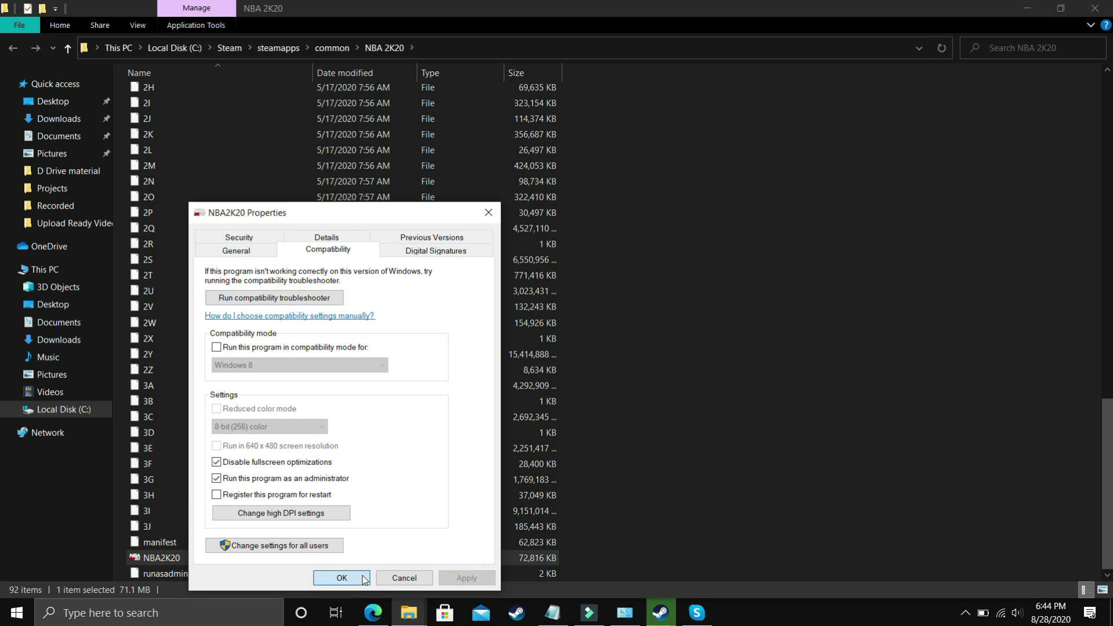
left_click(1028, 8)
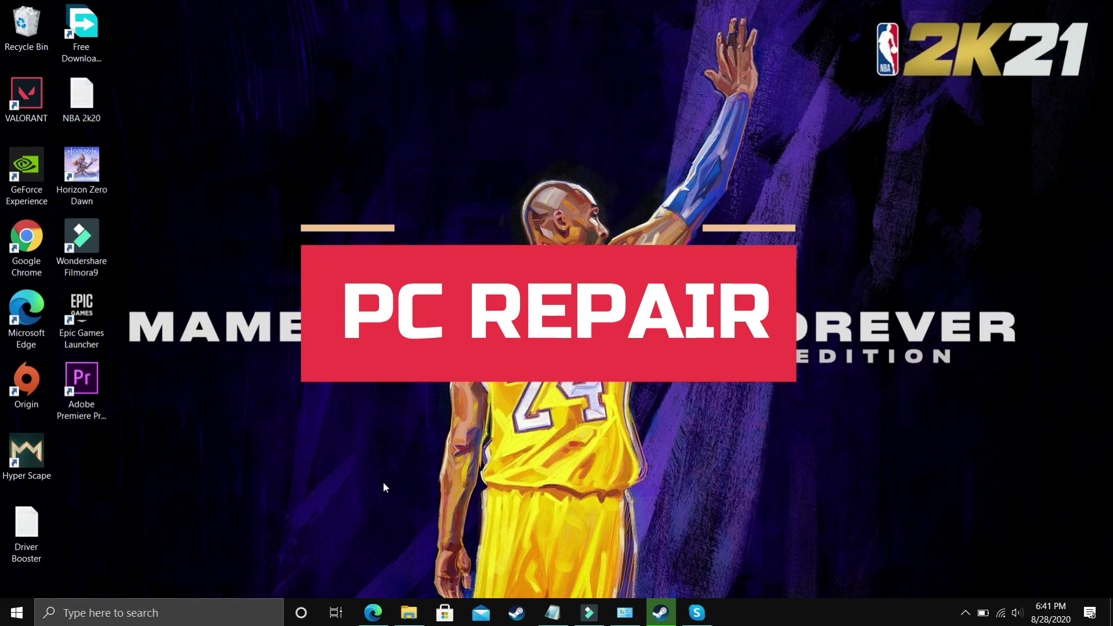
Switch to Microsoft Edge and examine the repair tools shown in the Driver Booster 7 video on YouTube.
left_click(373, 612)
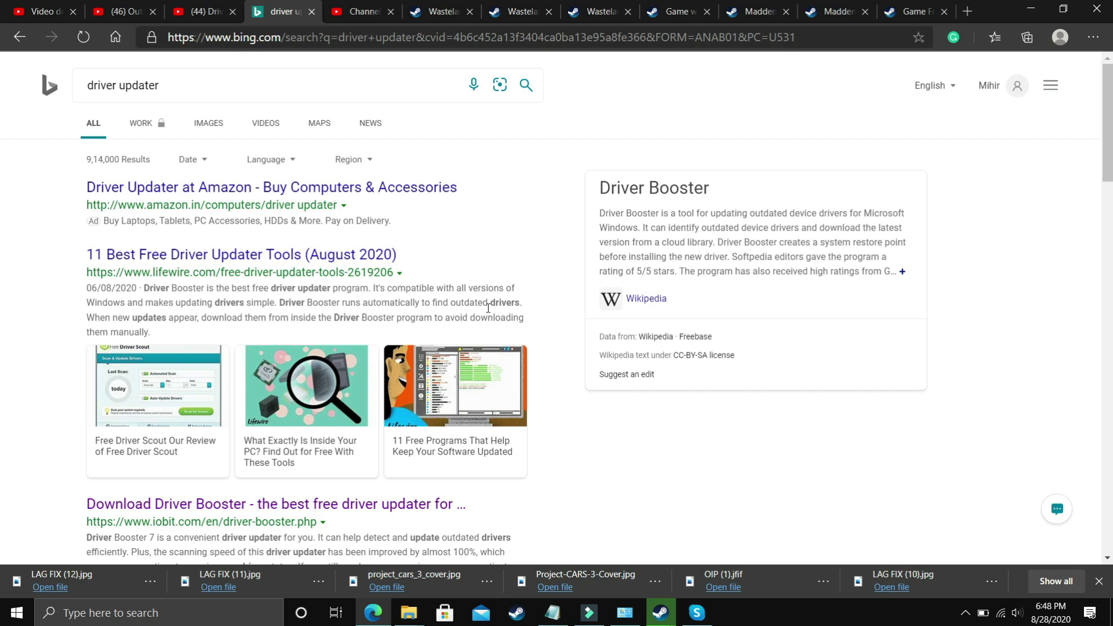
left_click(228, 6)
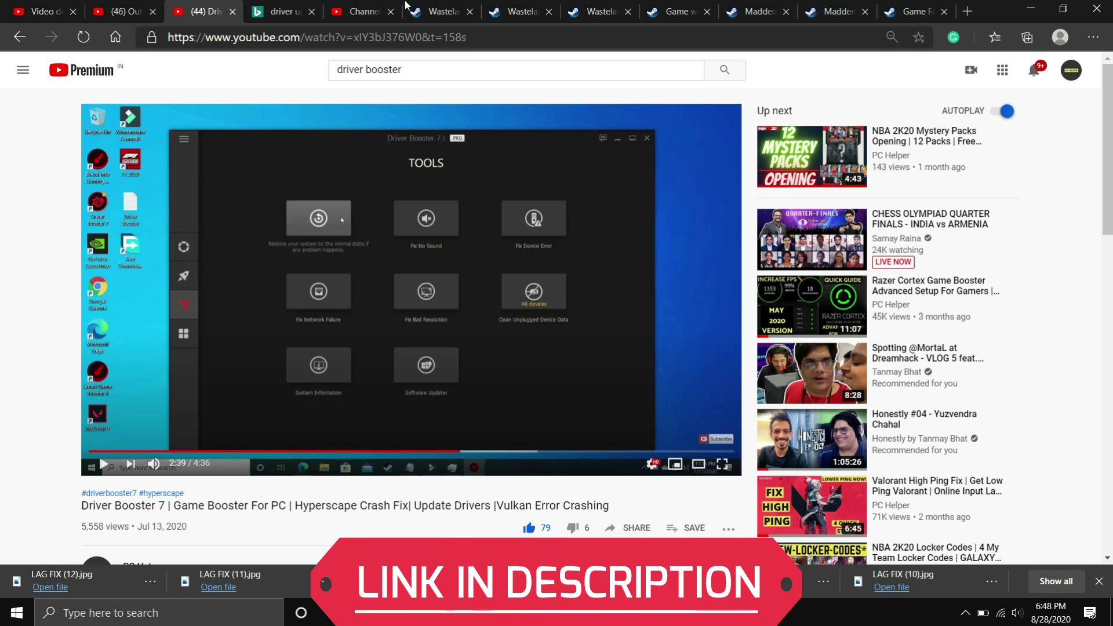
scroll(451, 150, "up", 2, "ctrl")
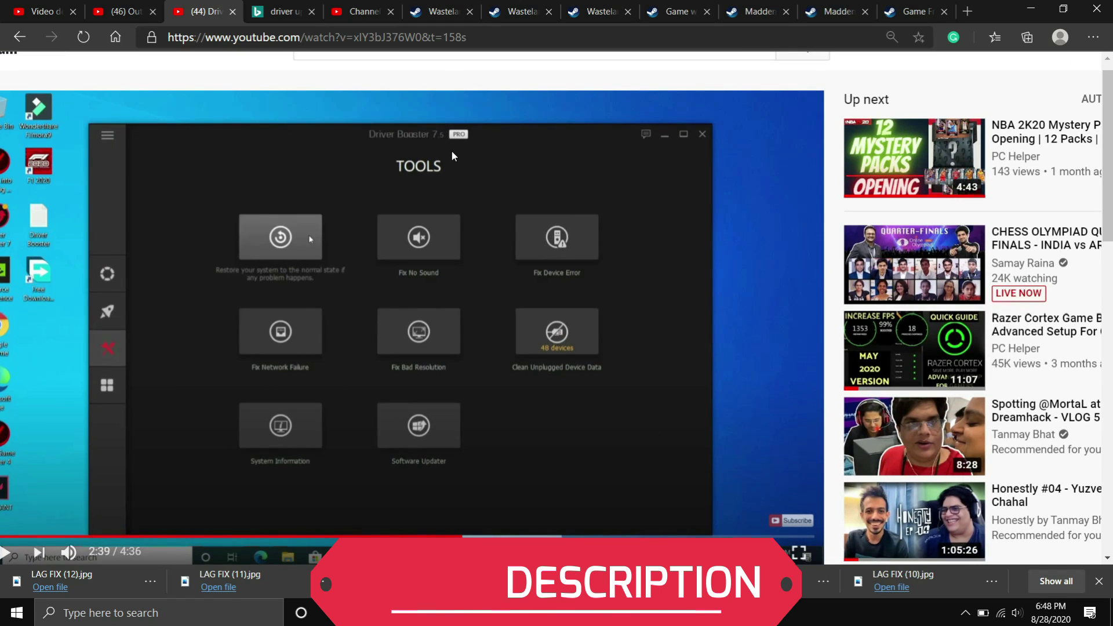
scroll(451, 151, "up", 3, "ctrl")
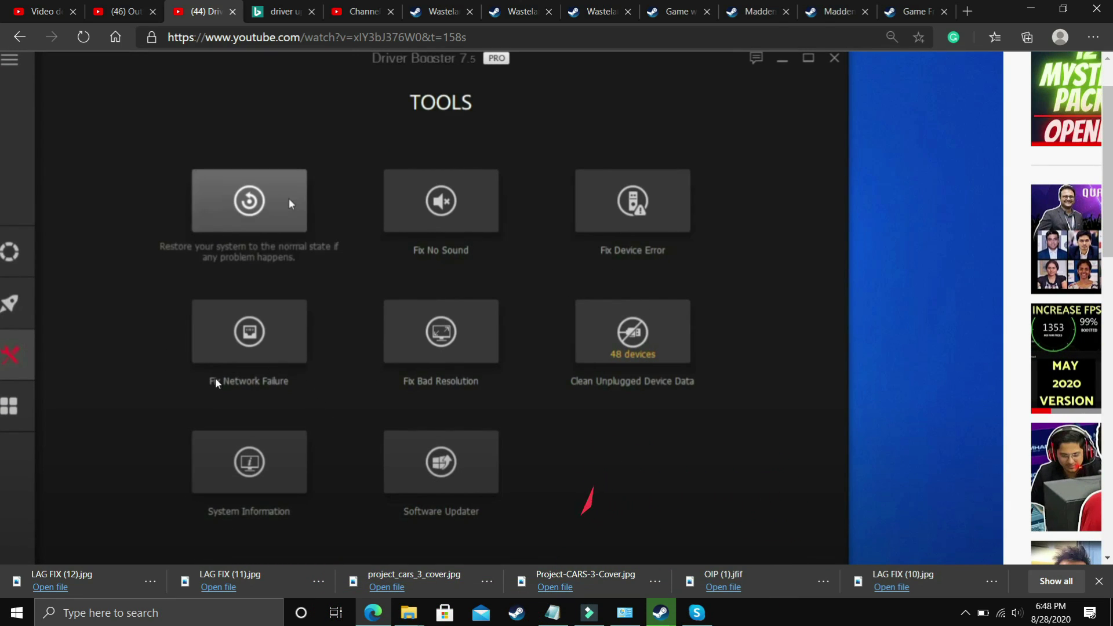
scroll(289, 198, "down", 1, "ctrl")
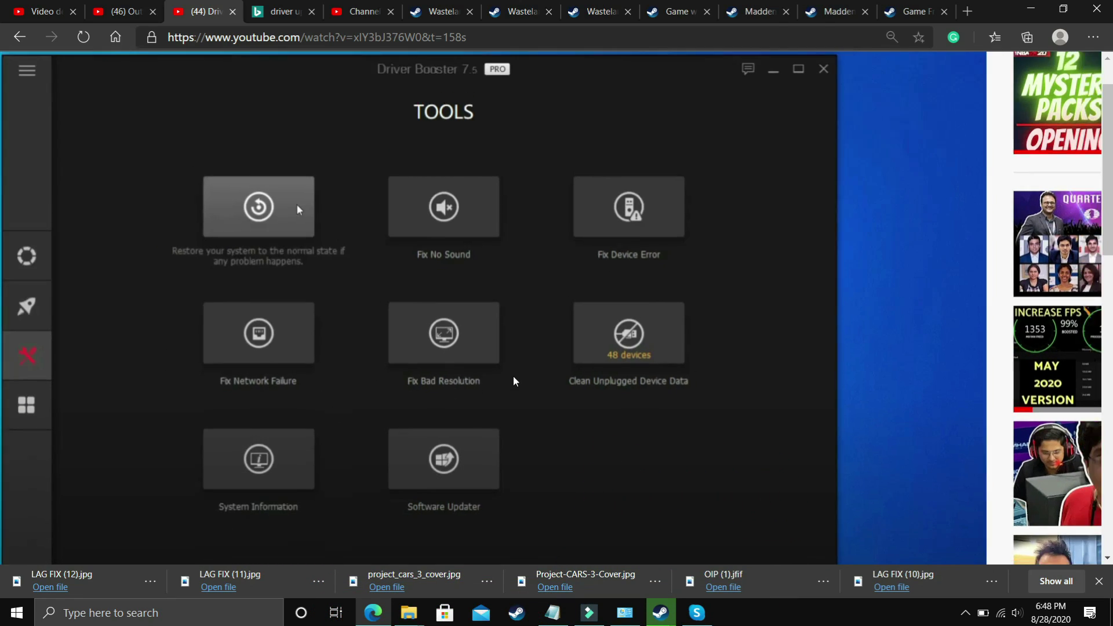
scroll(514, 380, "down", 3, "ctrl")
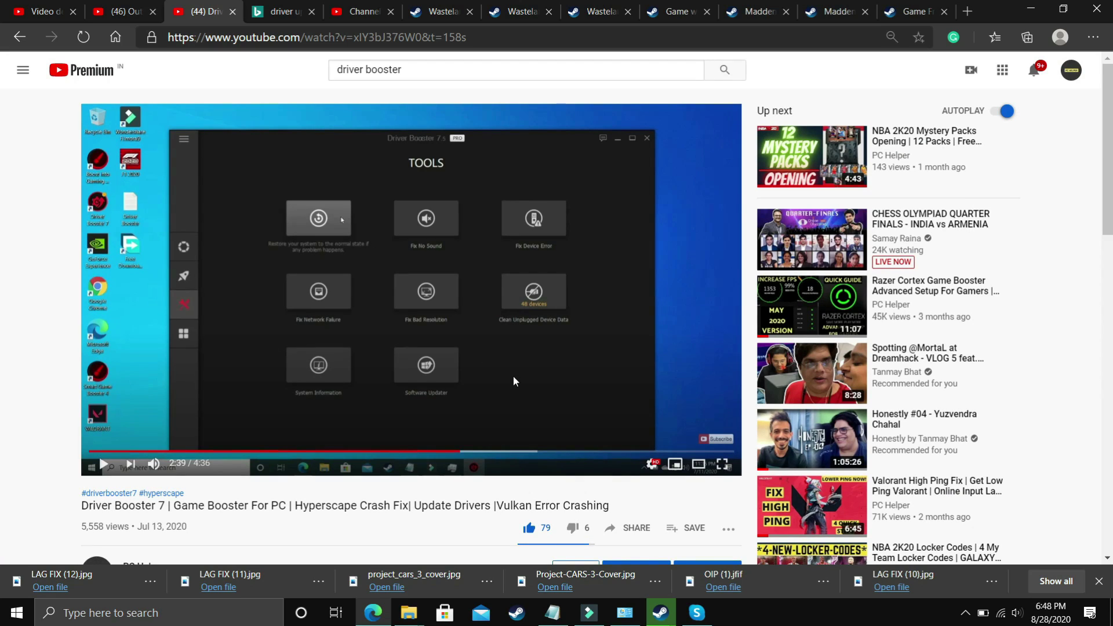